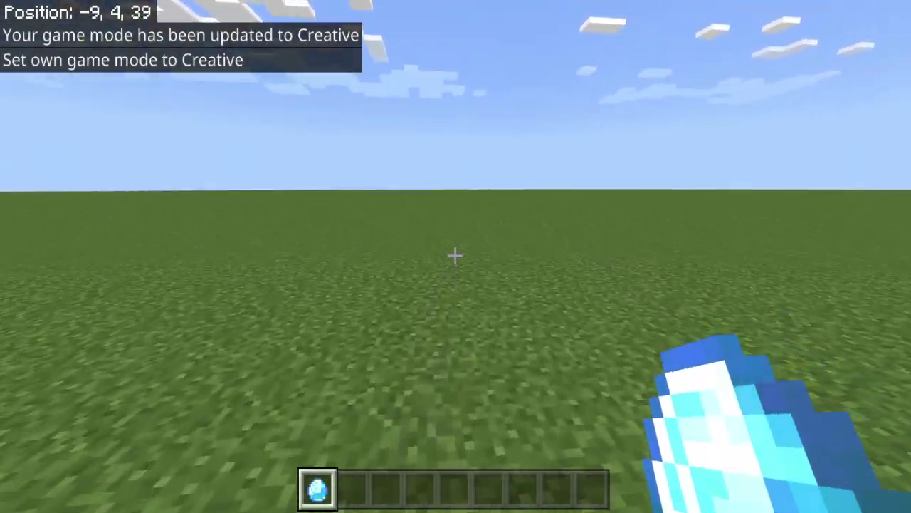
pyautogui.press('2')
pyautogui.press('e')
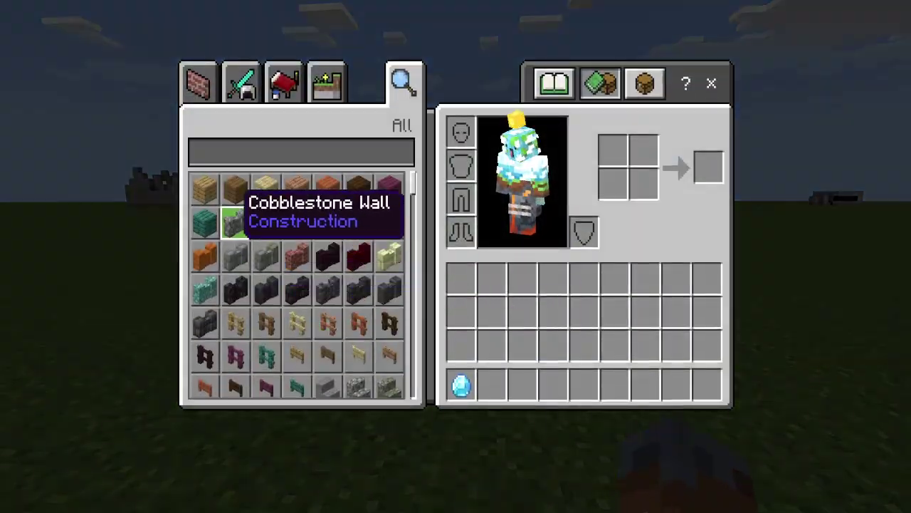
pyautogui.press('e')
# Look up the syntax of the /dialogue command in chat, and close it without running anything
pyautogui.press('/')
pyautogui.write('dialogue')
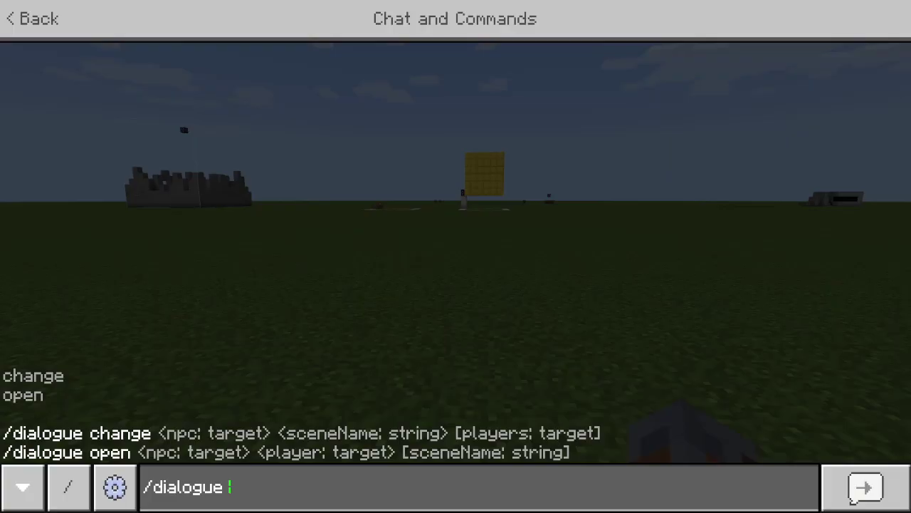
pyautogui.press('Escape')
pyautogui.press('Escape')
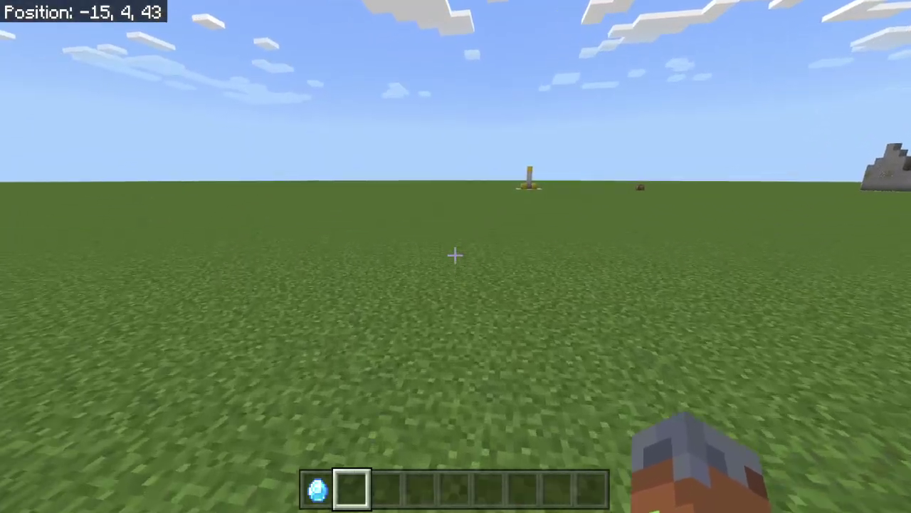
pyautogui.press('w')
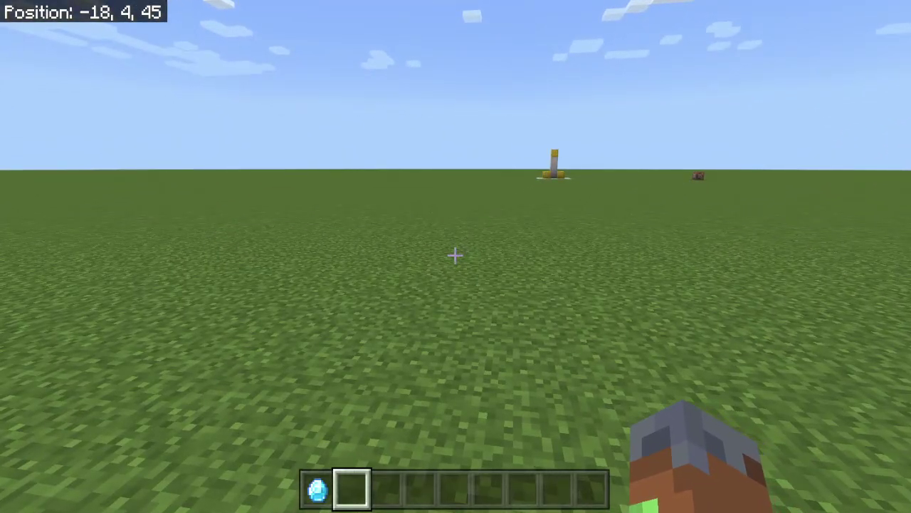
pyautogui.press('e')
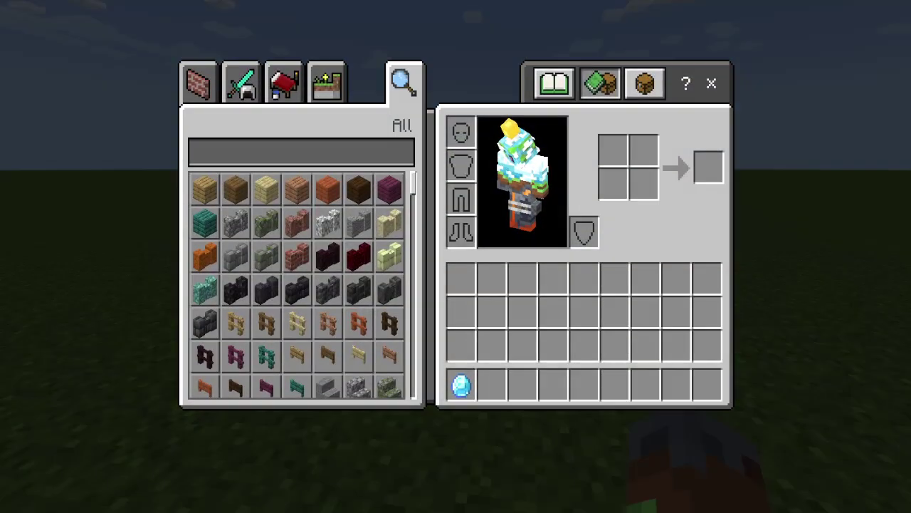
pyautogui.press('e')
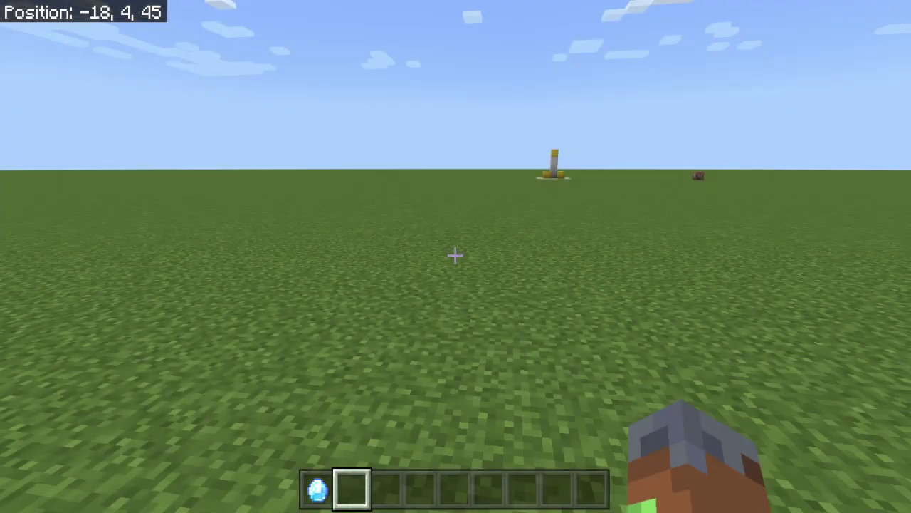
pyautogui.press('w')
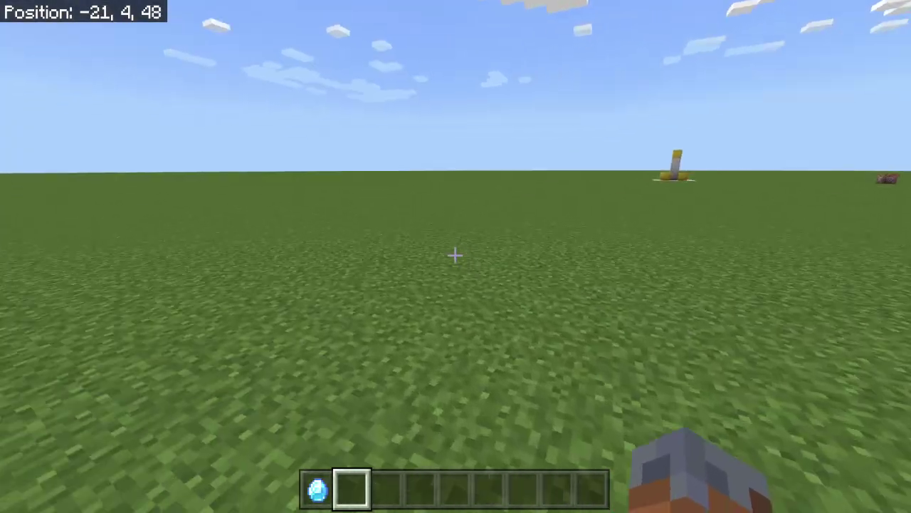
# Summon an NPC on the open grass with the command /summon npc
pyautogui.press('w')
pyautogui.press('space')
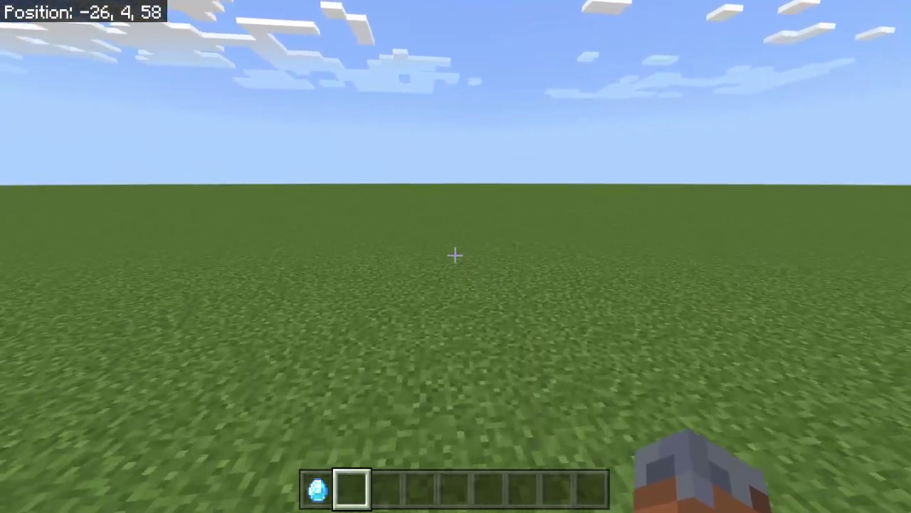
pyautogui.press('/')
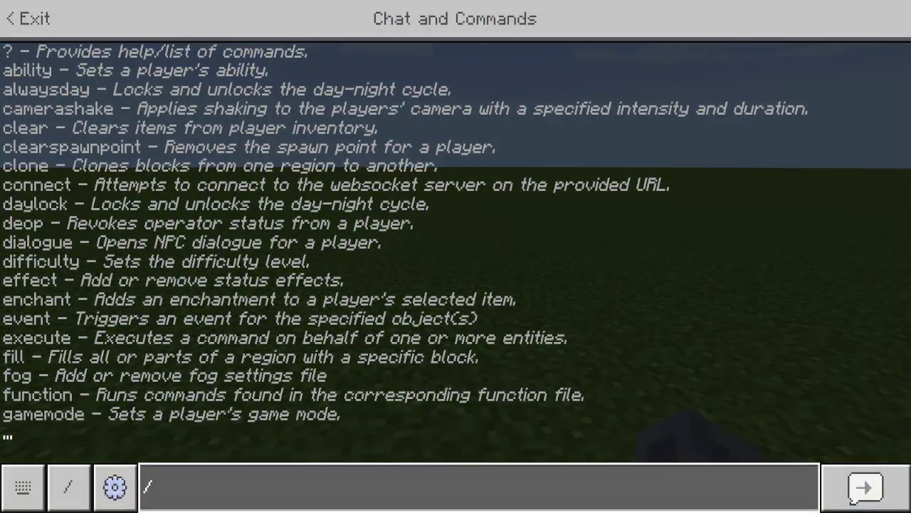
pyautogui.write('summon npc')
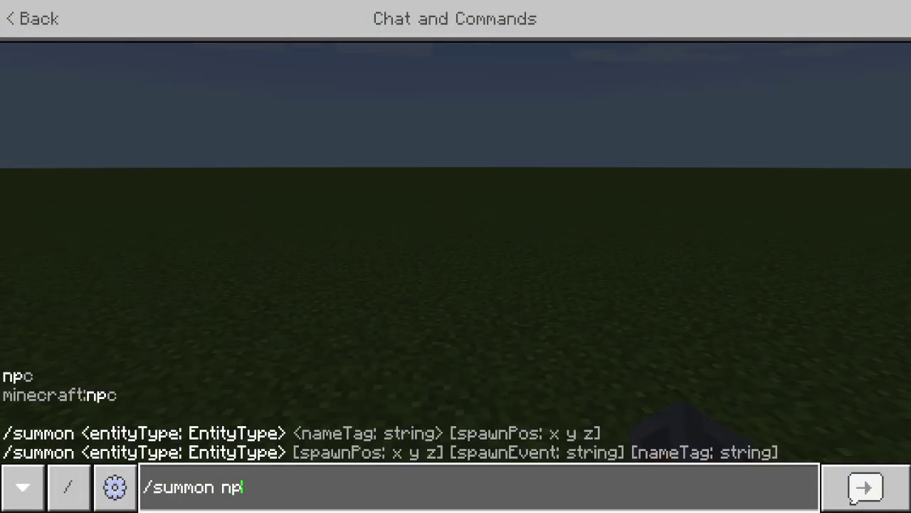
pyautogui.press('Return')
# Set the summoned NPC's dialog text to "Server GUI REALL COOL CLICK BUTTONS BELOW"
pyautogui.press('s')
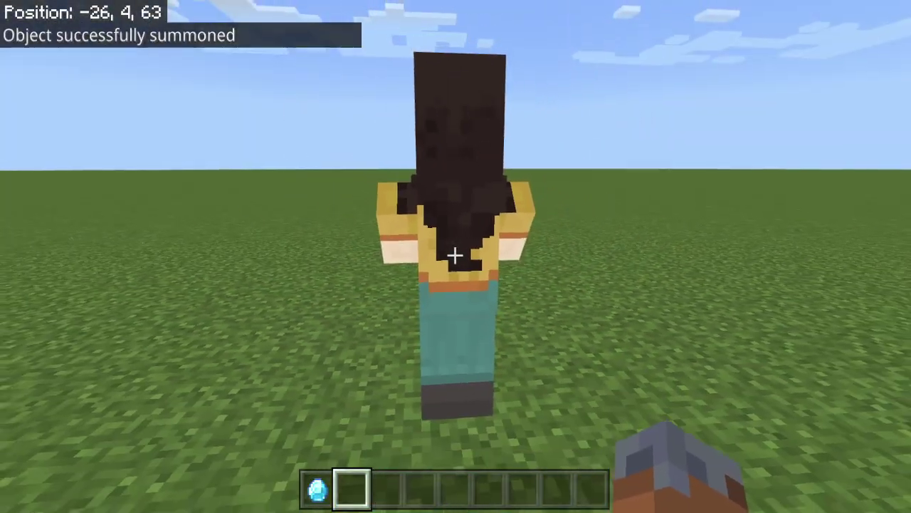
pyautogui.press('d')
pyautogui.press('a')
pyautogui.press('w')
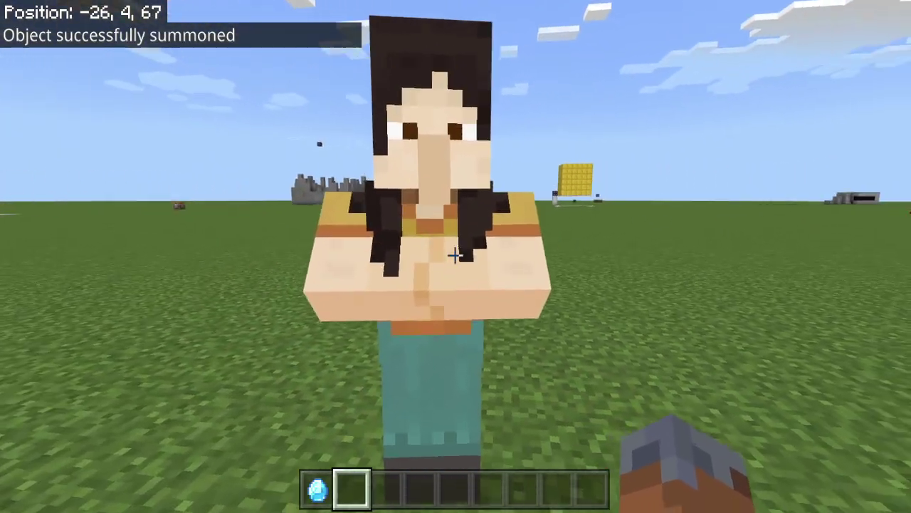
pyautogui.rightClick(455, 254)
pyautogui.click(468, 210)
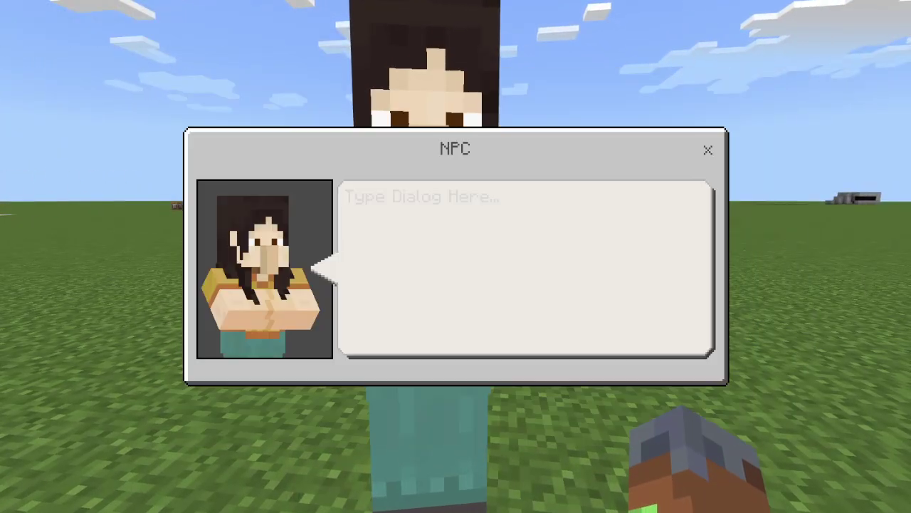
pyautogui.click(422, 198)
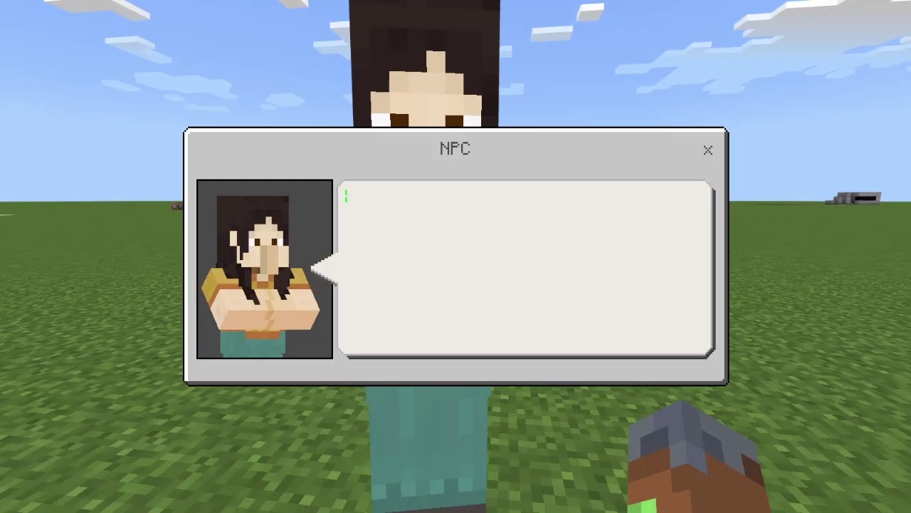
pyautogui.write('Server ')
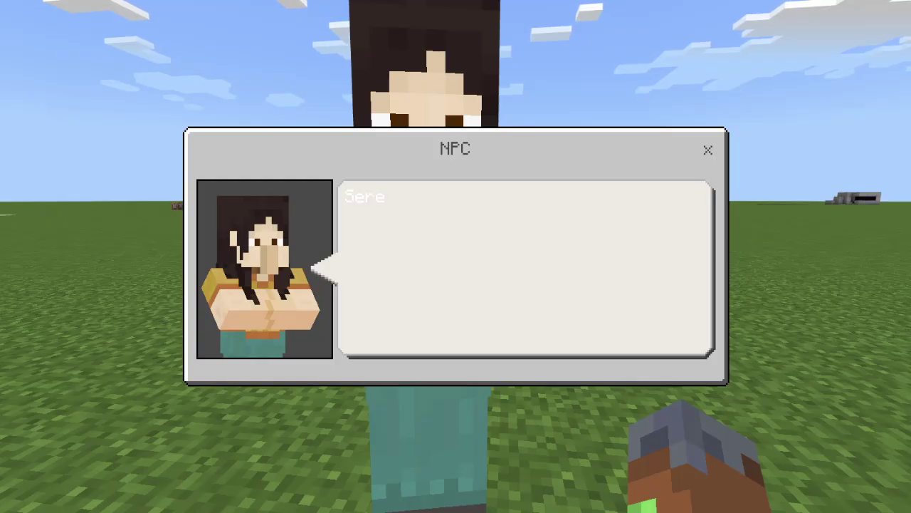
pyautogui.write('GUI')
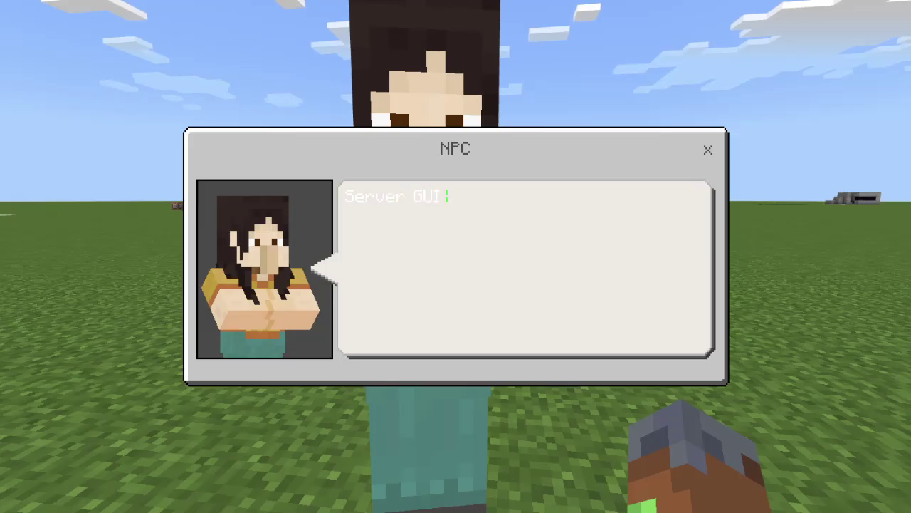
pyautogui.write(' REALL COOL CLIC')
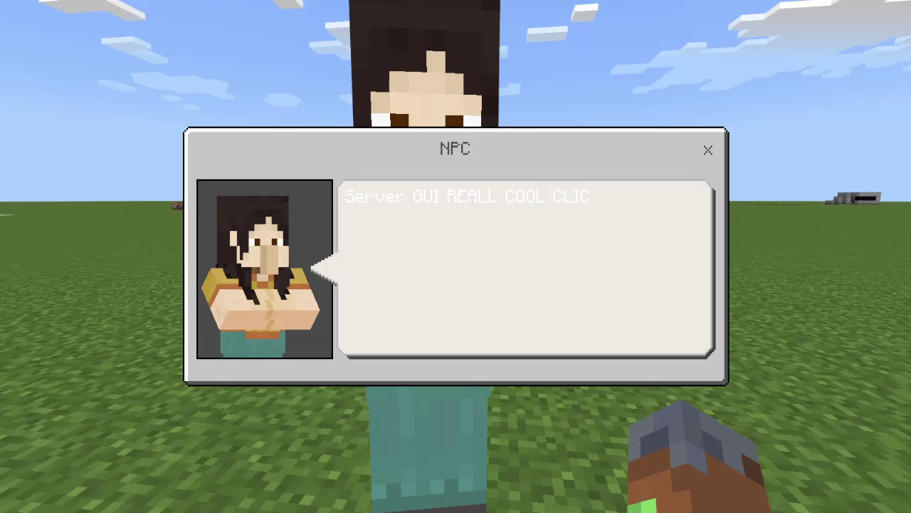
pyautogui.write('K BUTTONS BELOW')
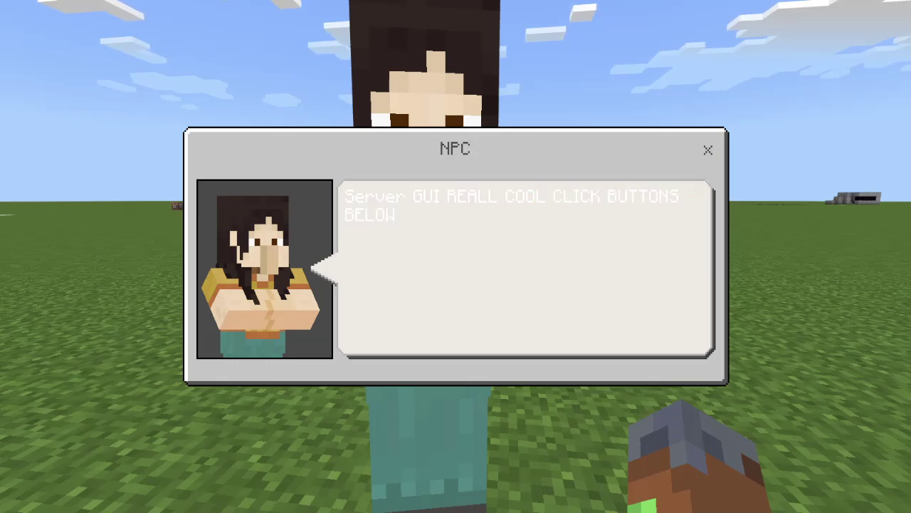
pyautogui.press('Escape')
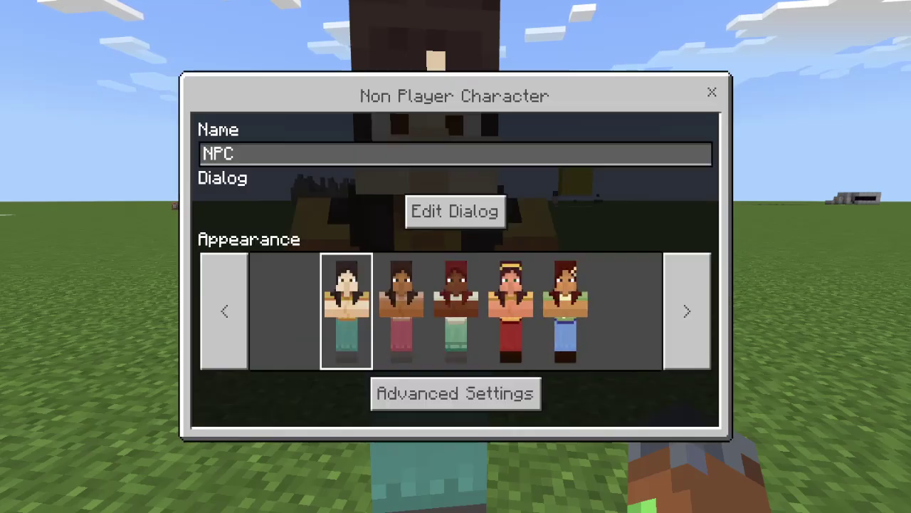
# Change the NPC's appearance to the grey robot with the green-eyed screen face
pyautogui.click(688, 311)
pyautogui.click(687, 311)
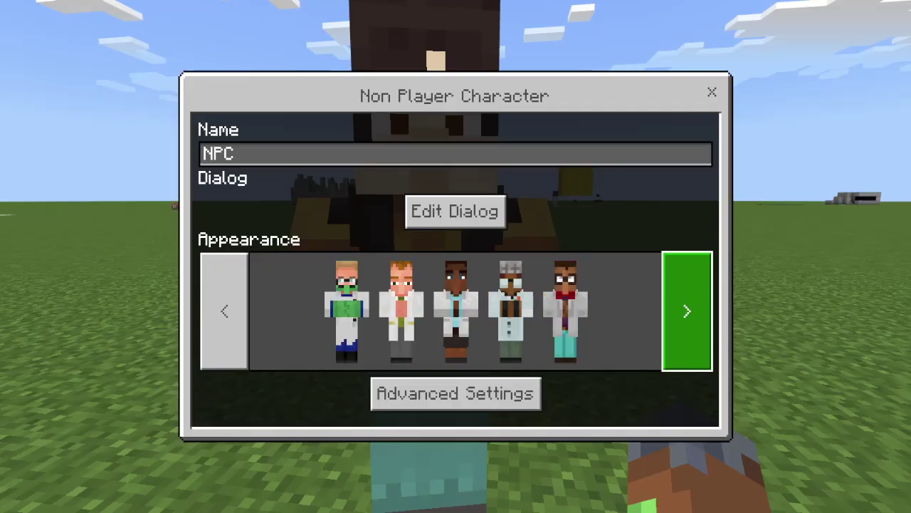
pyautogui.click(688, 311)
pyautogui.click(565, 312)
pyautogui.press('Escape')
# Add a command entry in the NPC's advanced settings and enable Button Mode for it
pyautogui.rightClick(455, 256)
pyautogui.click(456, 393)
pyautogui.click(456, 220)
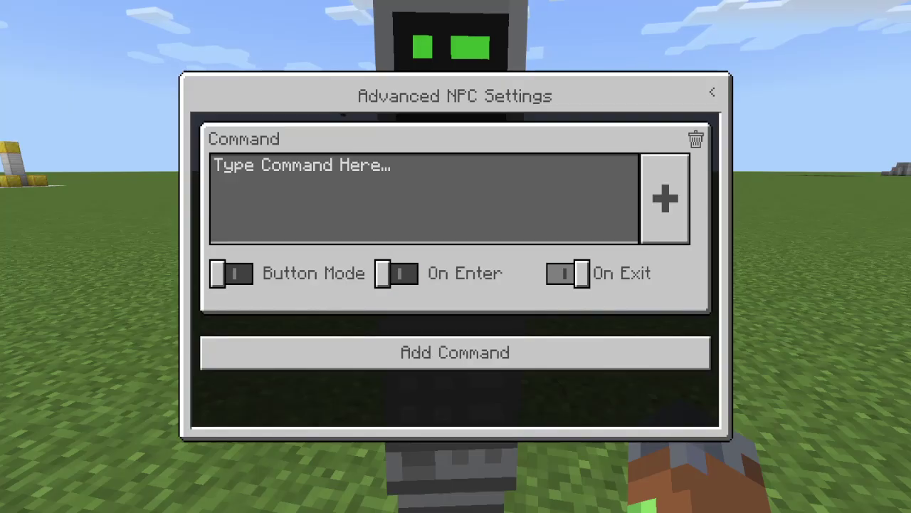
pyautogui.press('Return')
pyautogui.press('Return')
pyautogui.press('Right')
pyautogui.press('Right')
pyautogui.press('Return')
pyautogui.click(231, 274)
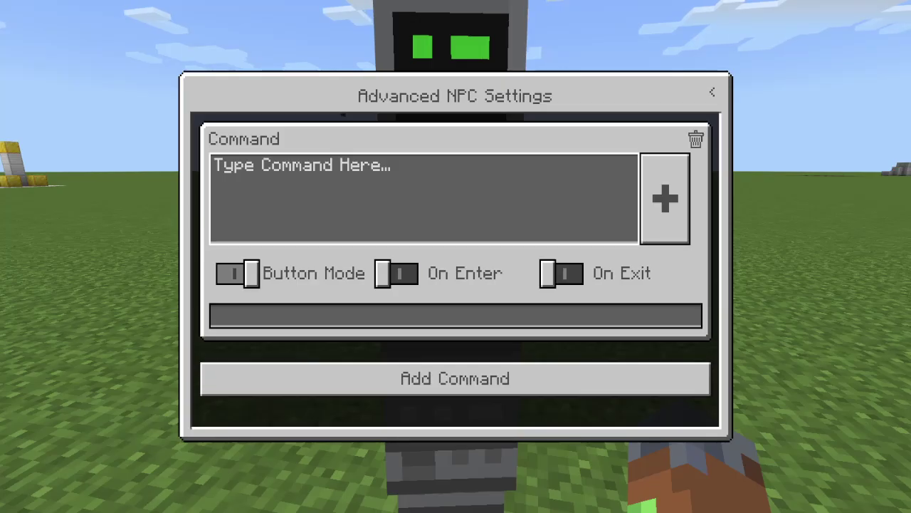
# Enter /tp @s 0 4 0 as the NPC's command and name its button Spawn
pyautogui.click(424, 200)
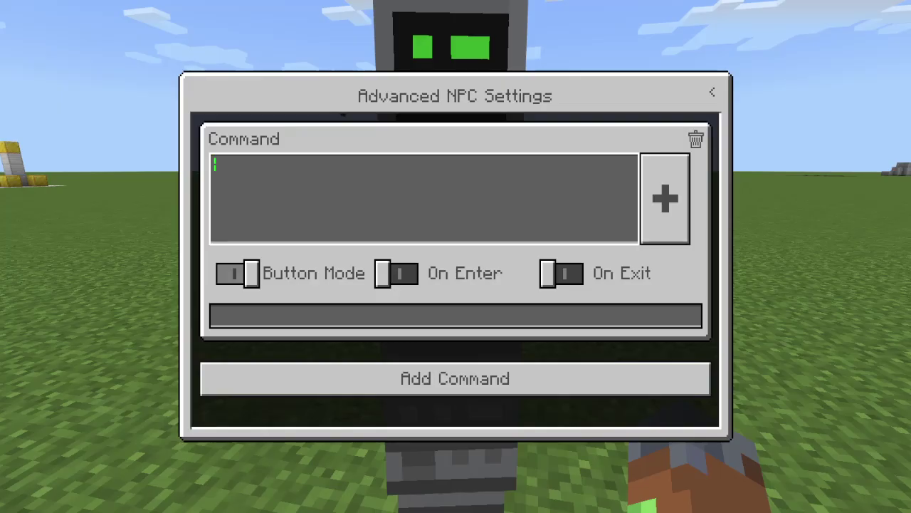
pyautogui.write('/tp @s 0')
pyautogui.press('BackSpace')
pyautogui.write('0 4 0')
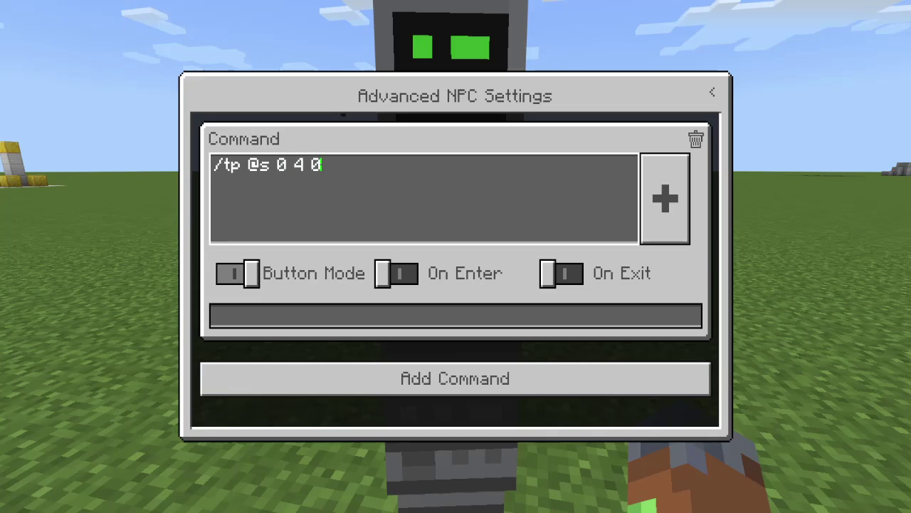
pyautogui.click(456, 316)
pyautogui.write('Spawn')
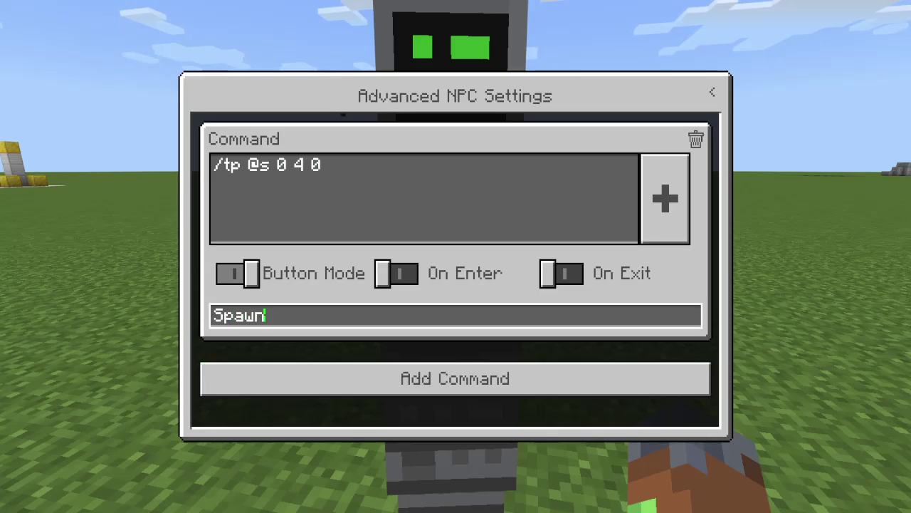
pyautogui.press('Escape')
pyautogui.press('Escape')
pyautogui.press('s')
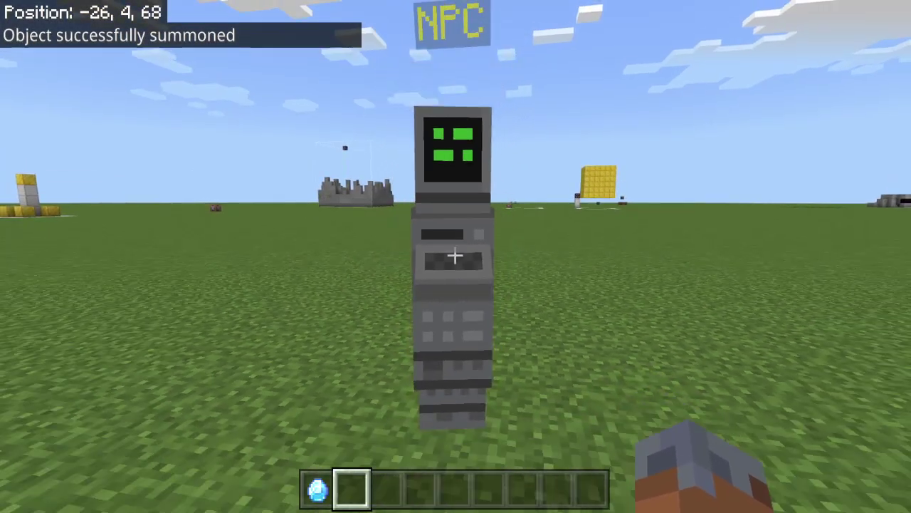
# Run /dialogue open @e[type=npc,r=5,c=1] @s in creative mode, and close the NPC editor it opens
pyautogui.press('/')
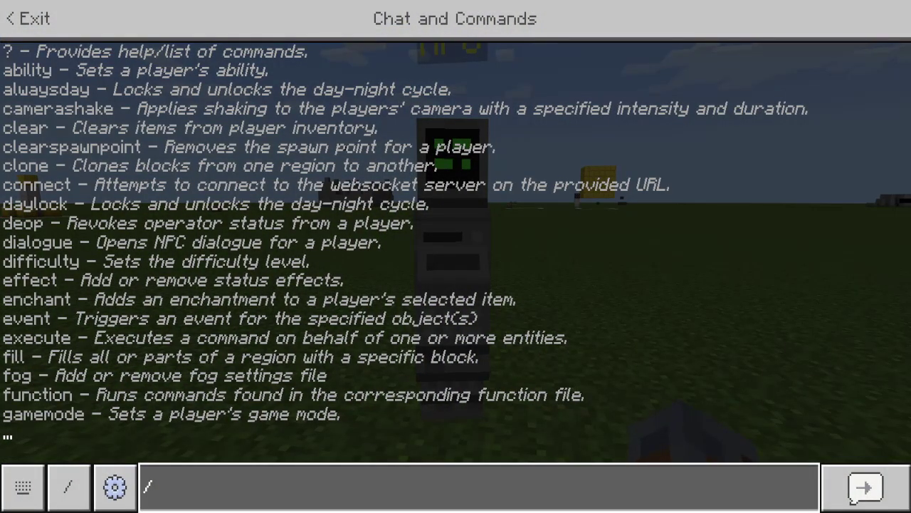
pyautogui.write('si')
pyautogui.press('BackSpace')
pyautogui.press('BackSpace')
pyautogui.write('di')
pyautogui.press('Tab')
pyautogui.press('Tab')
pyautogui.press('Tab')
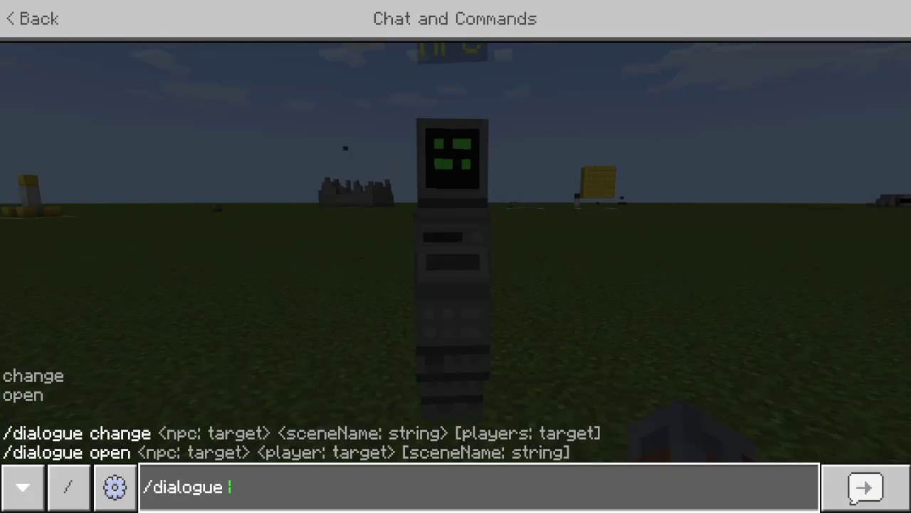
pyautogui.write('open @e[type=')
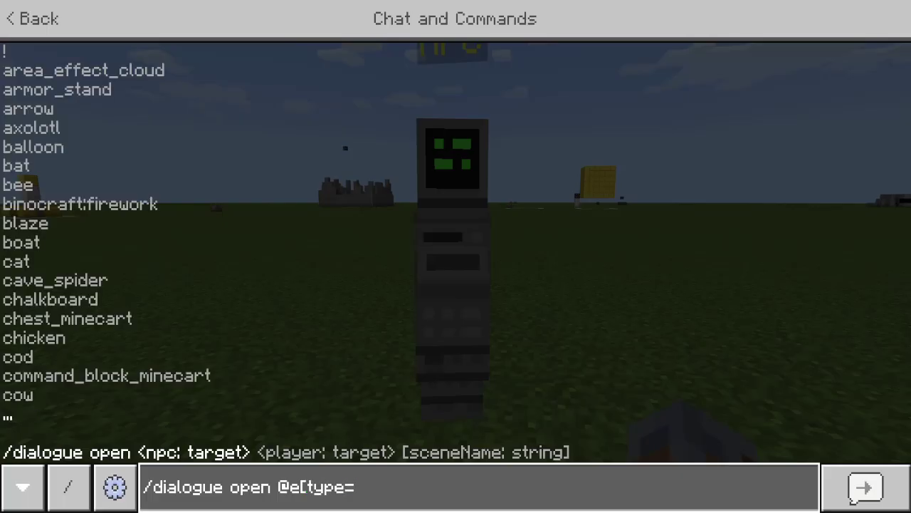
pyautogui.write('npc,r=5,c=1]')
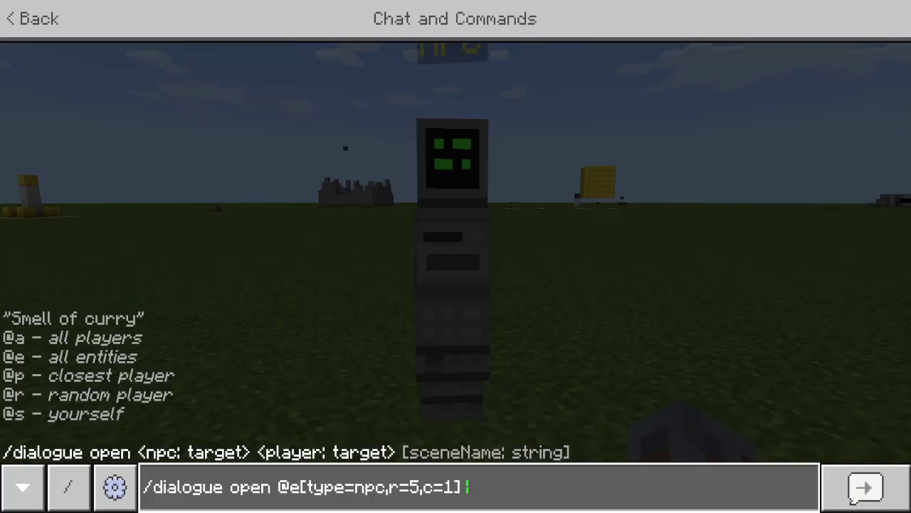
pyautogui.write(' @s')
pyautogui.press('Return')
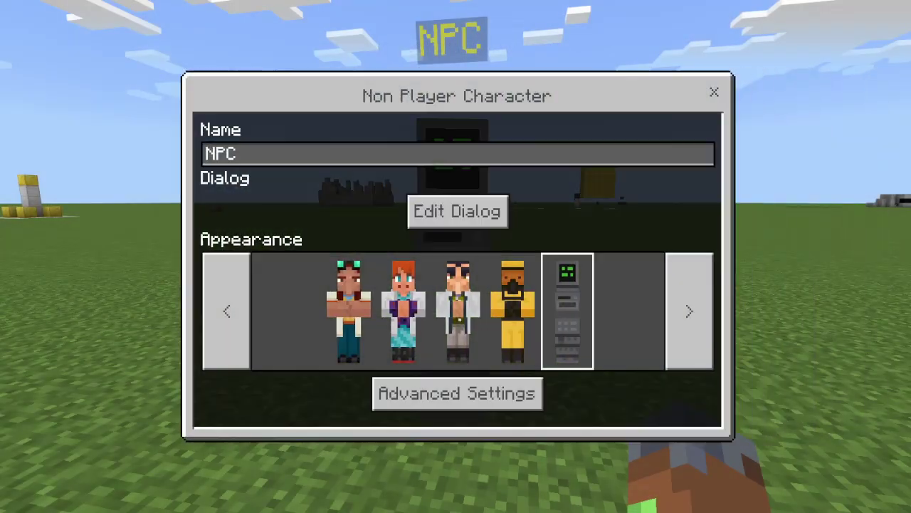
pyautogui.press('Escape')
# Switch the game mode to Survival with the command /gamemode s
pyautogui.press('/')
pyautogui.write('gak')
pyautogui.press('BackSpace')
pyautogui.write('memode s')
pyautogui.press('Return')
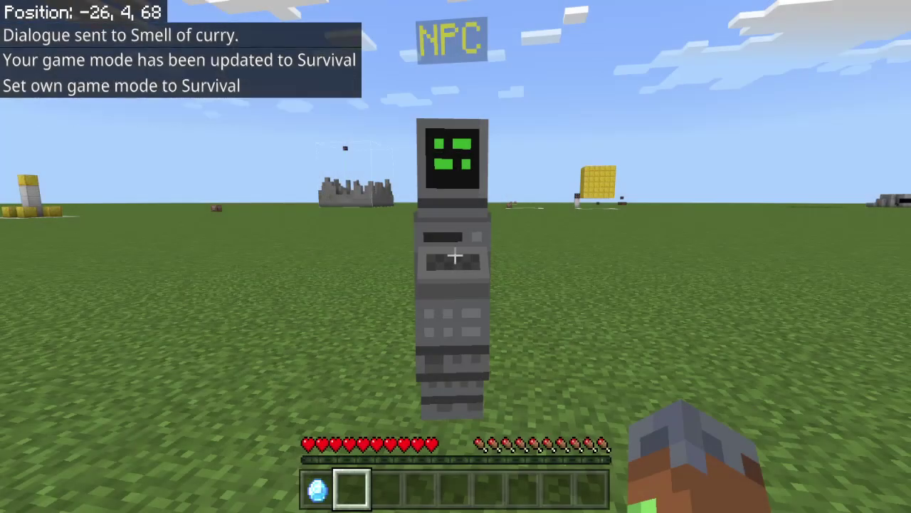
# Rerun the earlier /dialogue open command in Survival mode and examine the NPC dialog with its Spawn button
pyautogui.press('/')
pyautogui.press('Up')
pyautogui.press('Up')
pyautogui.press('Return')
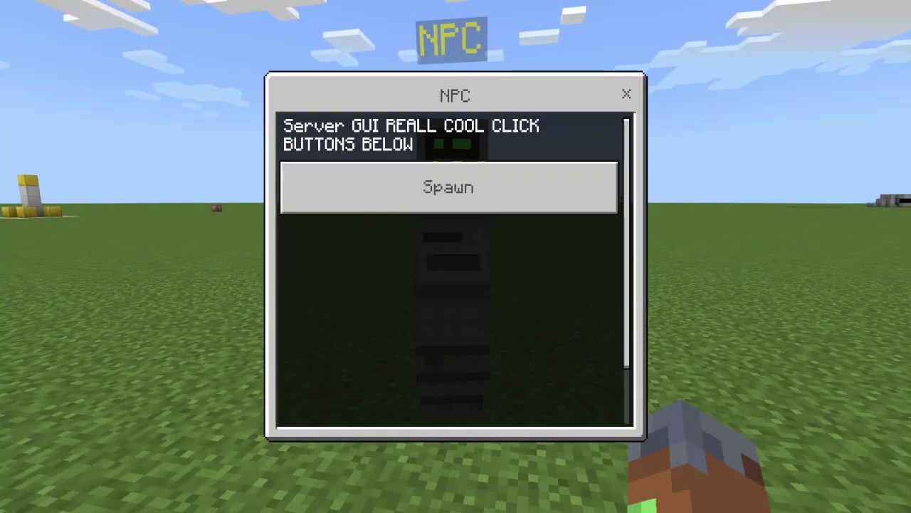
pyautogui.scroll(-2, 449, 187)
pyautogui.scroll(2, 449, 187)
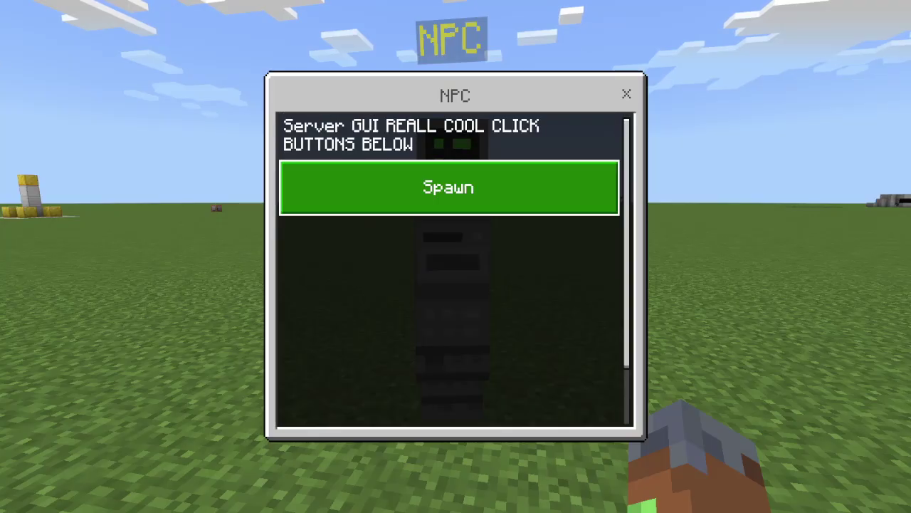
pyautogui.scroll(-1, 449, 285)
pyautogui.scroll(1, 449, 284)
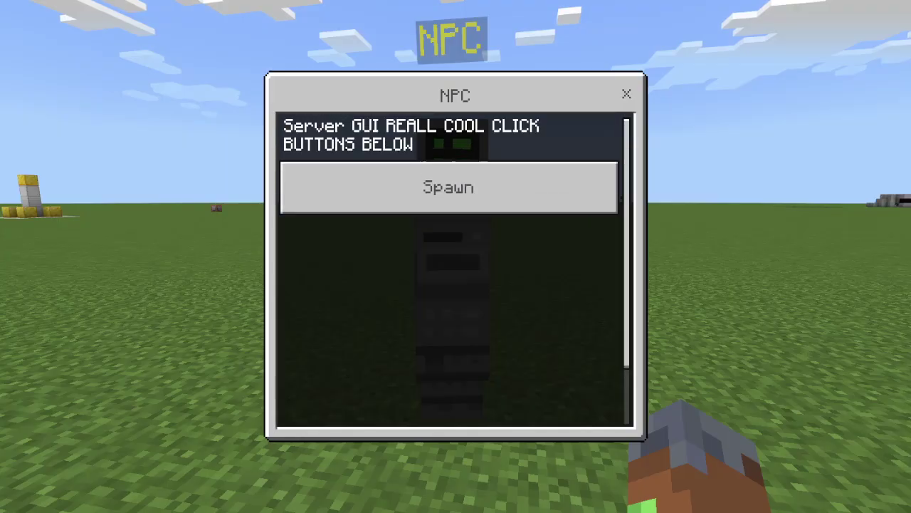
# Close the NPC dialog, reopen it directly from the NPC, and trigger its Spawn button
pyautogui.scroll(-1, 448, 285)
pyautogui.scroll(1, 449, 285)
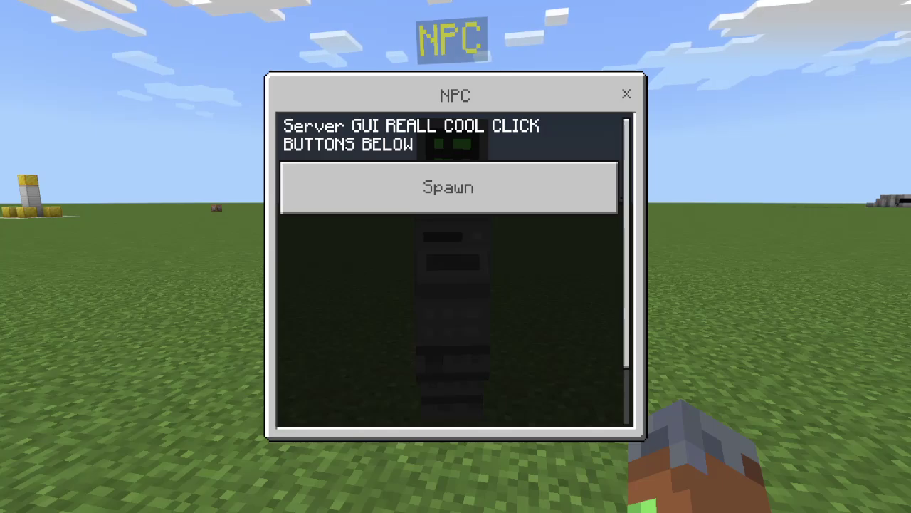
pyautogui.click(626, 94)
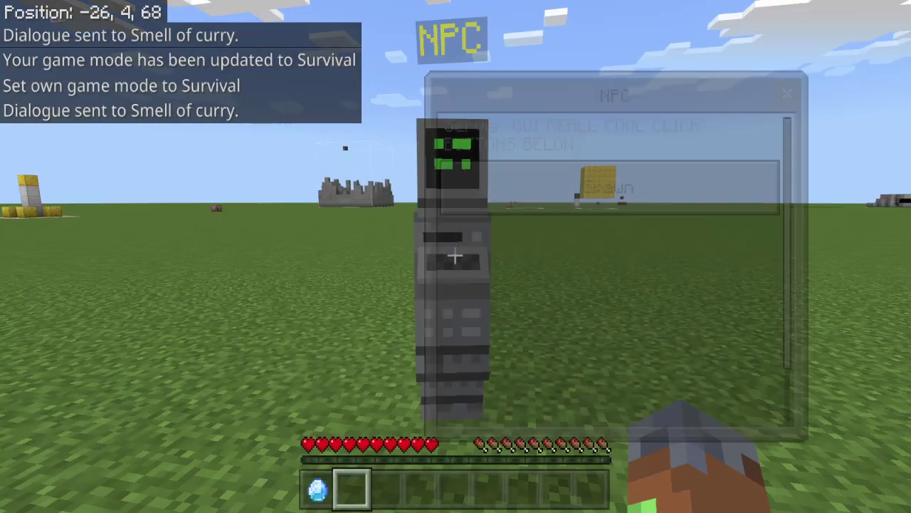
pyautogui.press('a')
pyautogui.rightClick(456, 254)
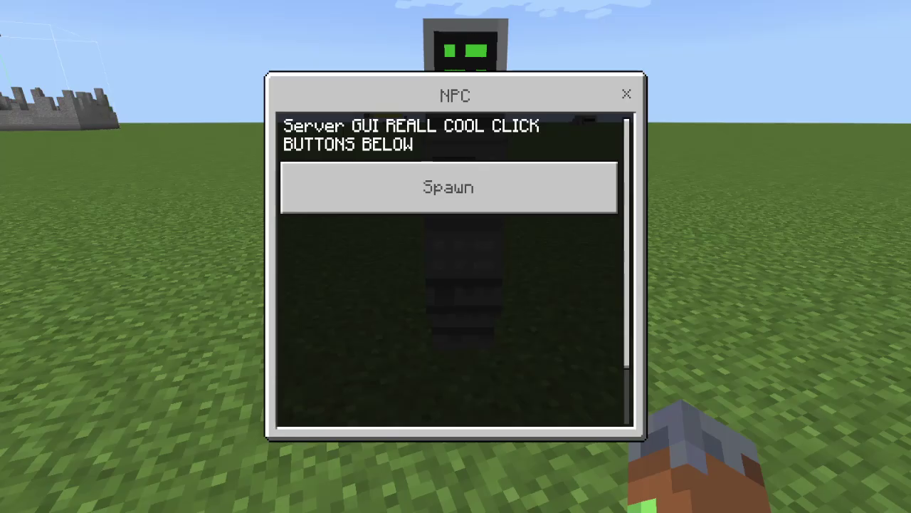
pyautogui.click(448, 187)
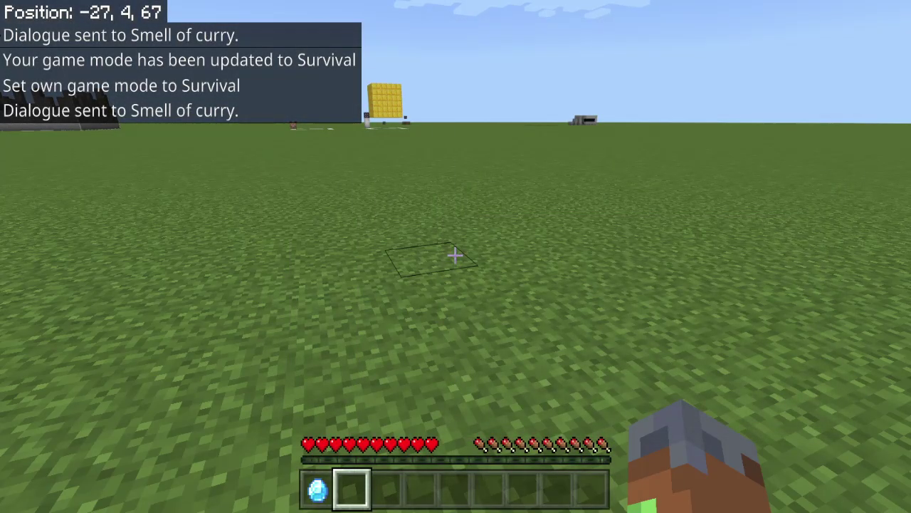
# Walk across the flat world toward the NPC teleported near the yellow block structure
pyautogui.press('w')
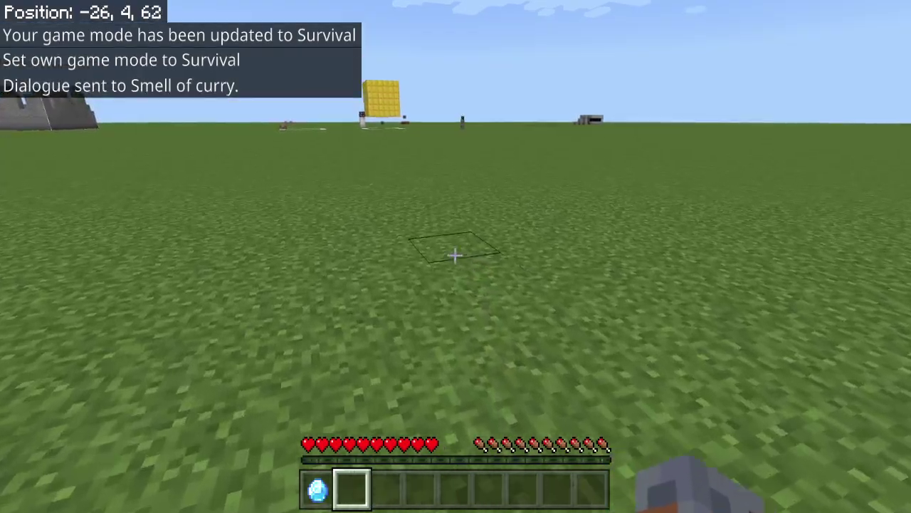
pyautogui.press('w')
pyautogui.press('s')
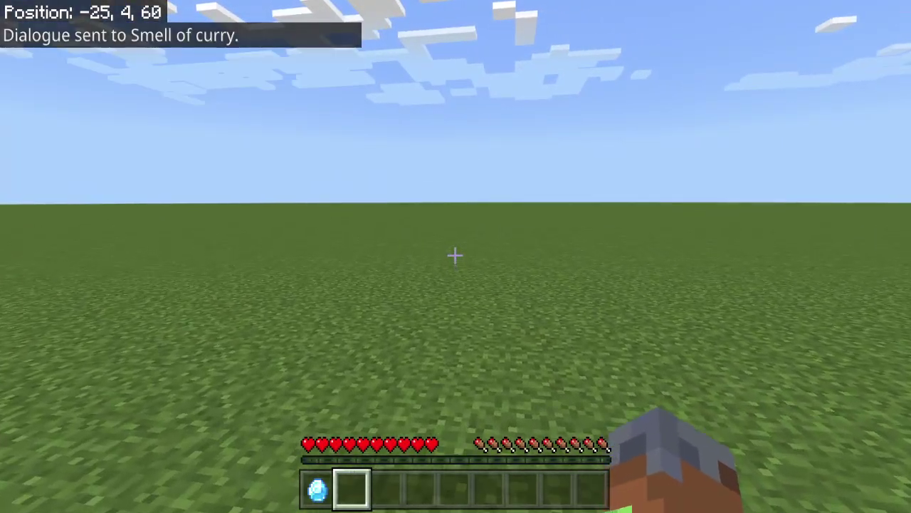
pyautogui.press('space')
pyautogui.press('w')
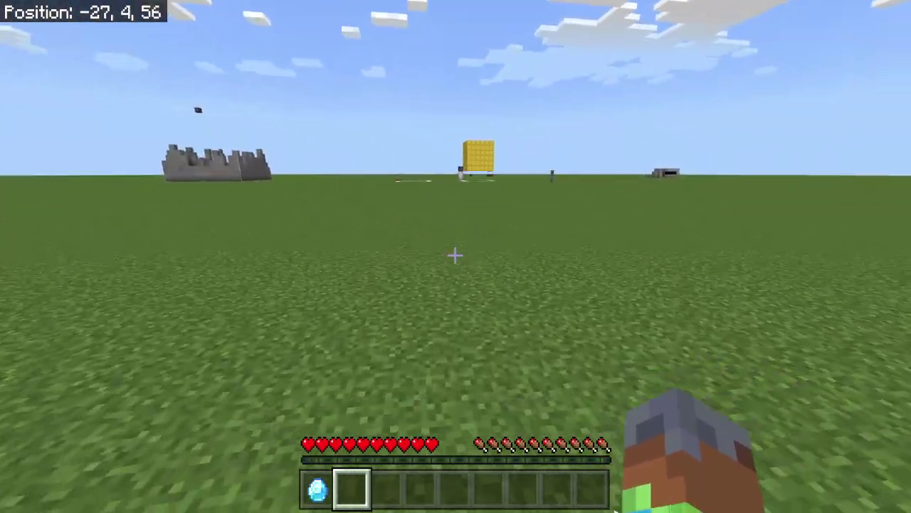
pyautogui.press('w')
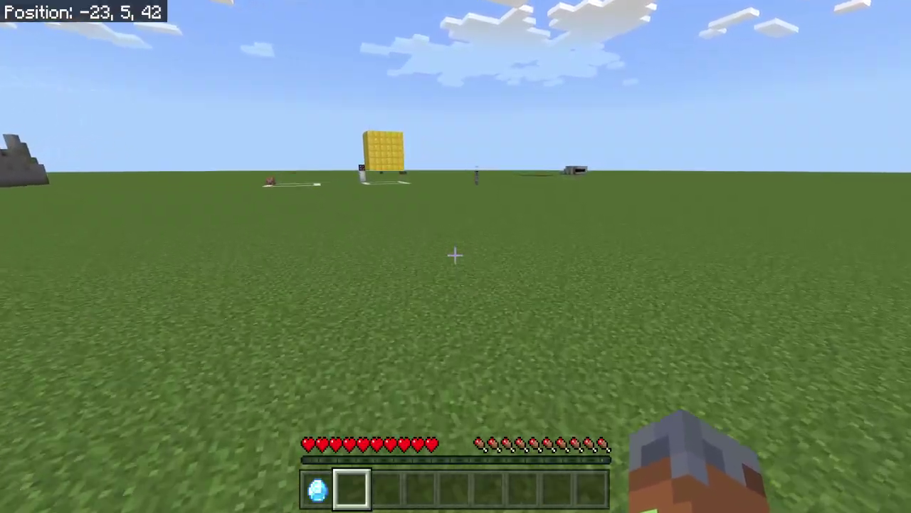
pyautogui.press('w')
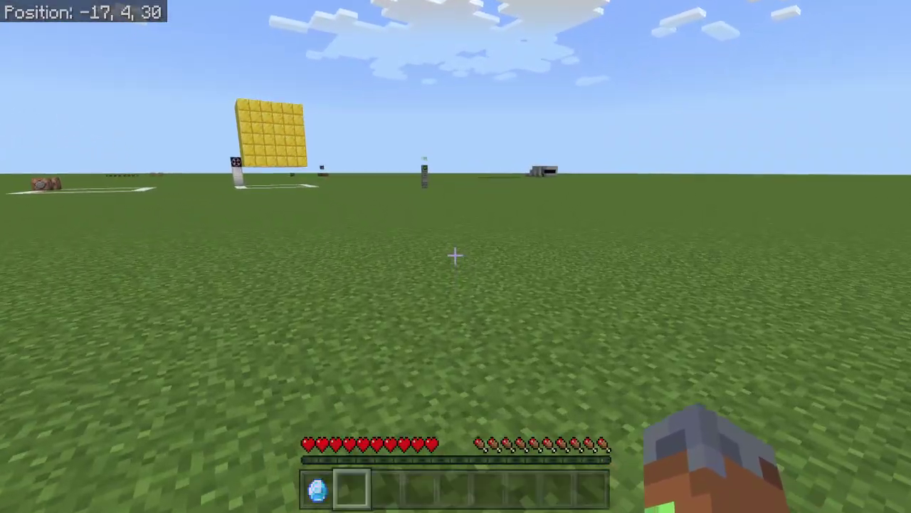
# Switch the game mode to Creative with the command /gamemode c
pyautogui.press('/')
pyautogui.write('gamemode c')
pyautogui.press('Return')
pyautogui.press('w')
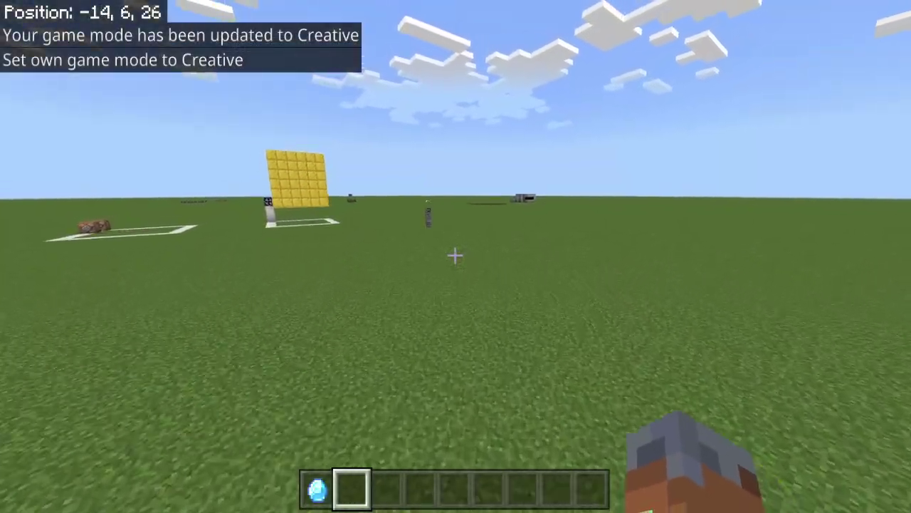
# Change the NPC's Spawn button command to /tp @p 0 4 0 in its advanced settings and leave the editor
pyautogui.press('w')
pyautogui.rightClick(456, 256)
pyautogui.click(490, 391)
pyautogui.click(321, 165)
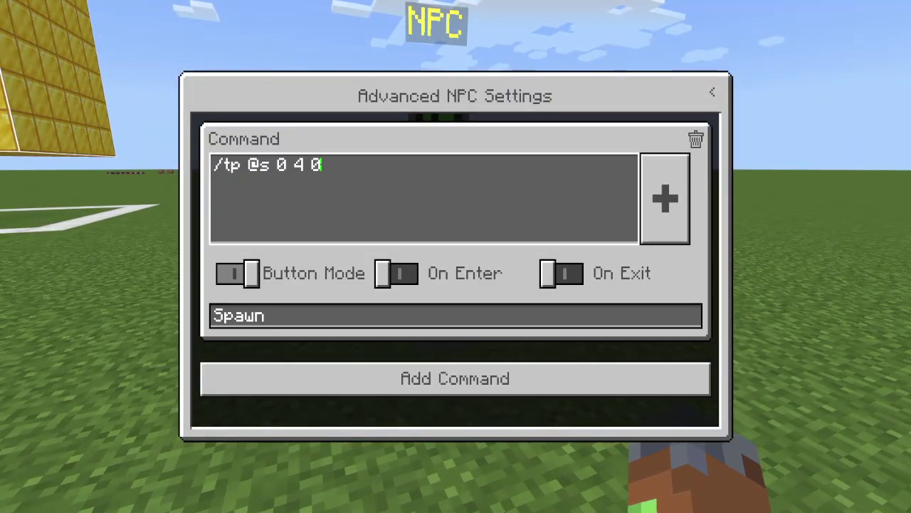
pyautogui.press('BackSpace')
pyautogui.write('e[')
pyautogui.press('BackSpace')
pyautogui.press('BackSpace')
pyautogui.write('[')
pyautogui.press('BackSpace')
pyautogui.write('p')
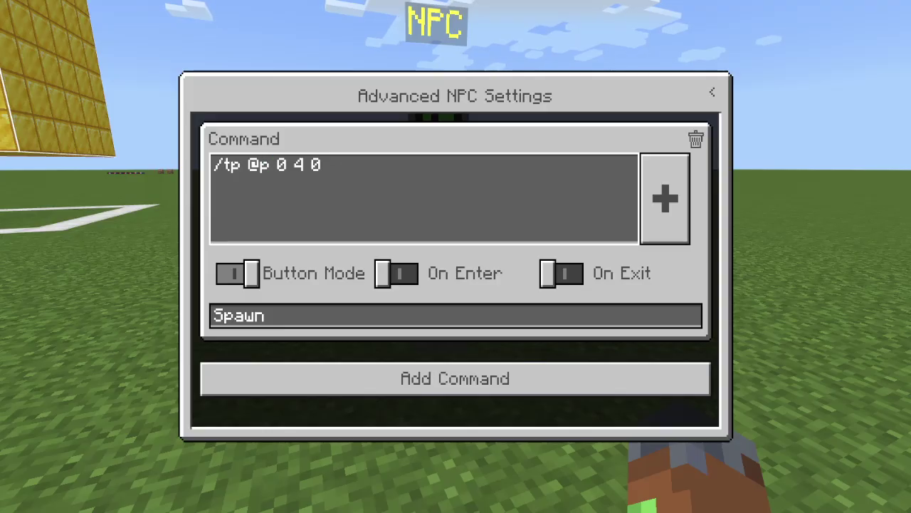
pyautogui.press('Escape')
pyautogui.press('Escape')
# Back away from the NPC and switch the game mode to Survival with /gamemode s
pyautogui.press('s')
pyautogui.press('/')
pyautogui.write('gam')
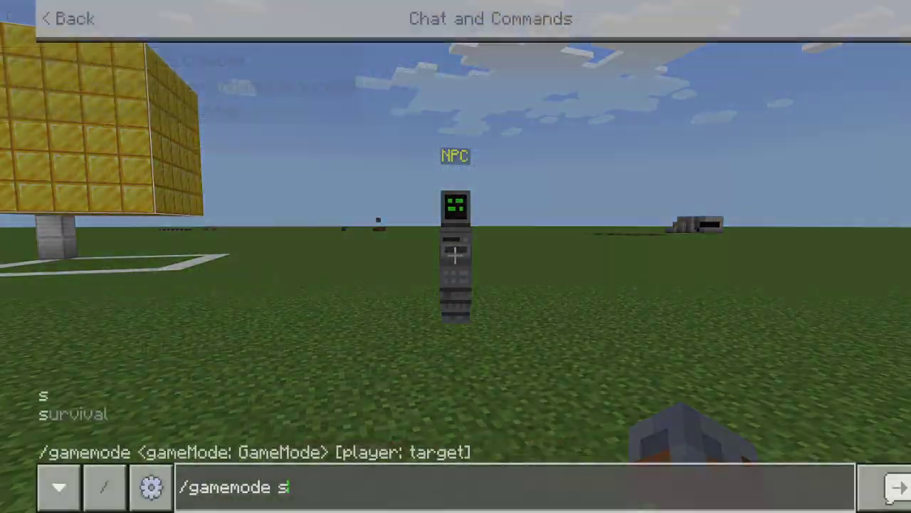
# Run /dialogue open @e[type=npc,r=5,c=1] @s and test the Spawn button in the NPC dialog
pyautogui.press('BackSpace')
pyautogui.write('c')
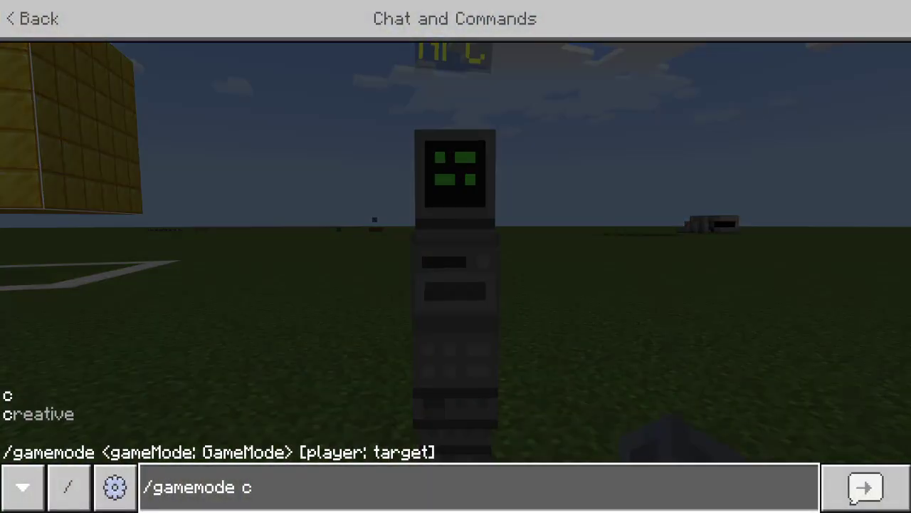
pyautogui.press('Return')
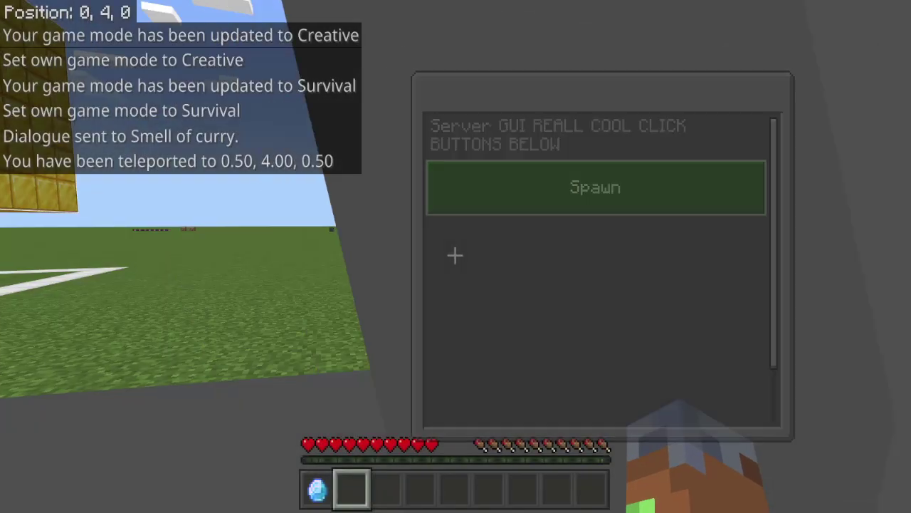
pyautogui.press('Escape')
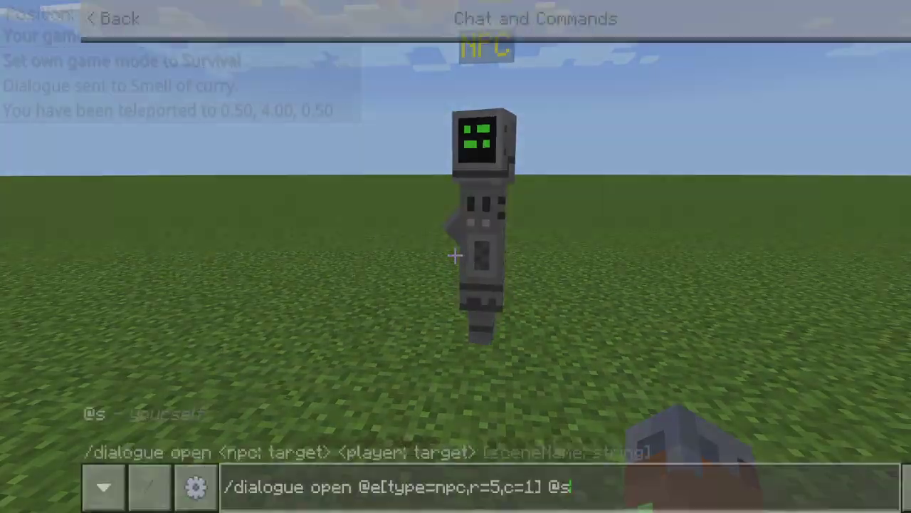
# Repeat the Spawn button test twice, reopening the dialog with /dialogue open @e[type=npc,r=5,c=1] @s after moving away each time
pyautogui.press('Return')
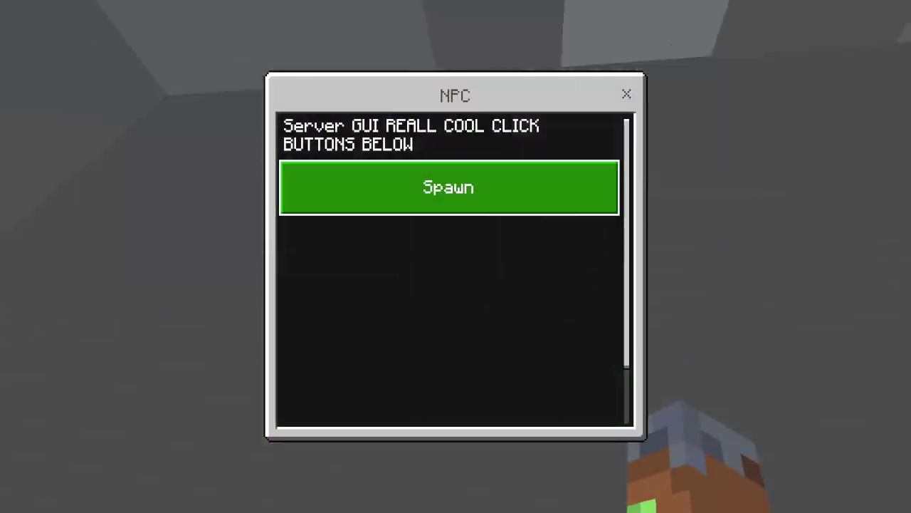
pyautogui.press('Escape')
pyautogui.press('w')
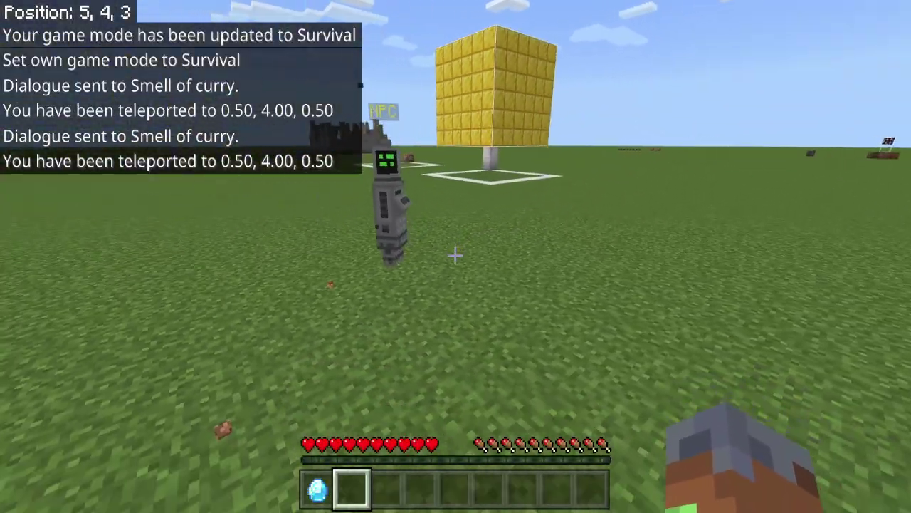
pyautogui.press('space')
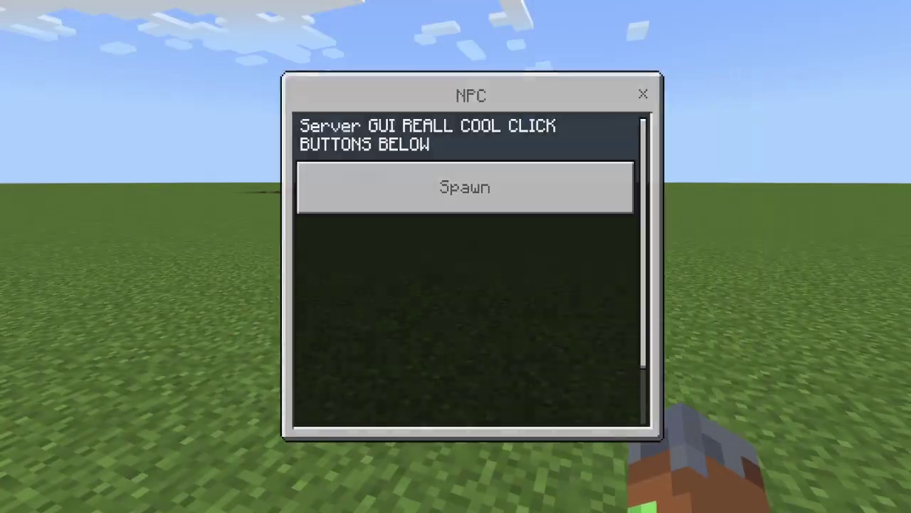
pyautogui.click(465, 187)
pyautogui.press('Escape')
pyautogui.press('s')
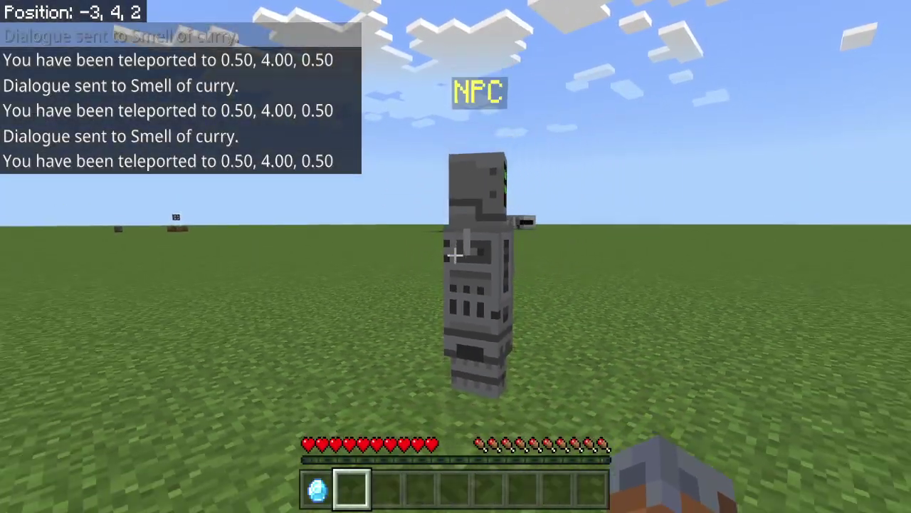
# Approach the NPC and return to Creative mode with a /gamemode command
pyautogui.press('w')
pyautogui.press('/')
pyautogui.write('gam')
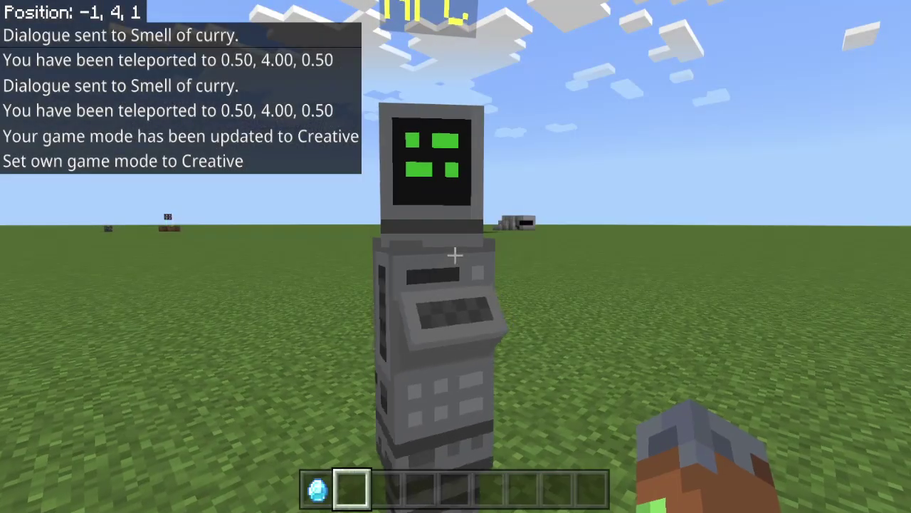
# Open the NPC's advanced settings for a brief look and close the editor
pyautogui.rightClick(455, 252)
pyautogui.click(456, 391)
pyautogui.press('Escape')
pyautogui.press('Escape')
# Recall /dialogue open @e[type=npc,r=5,c=1] @s in the chat and review its syntax
pyautogui.write('t')
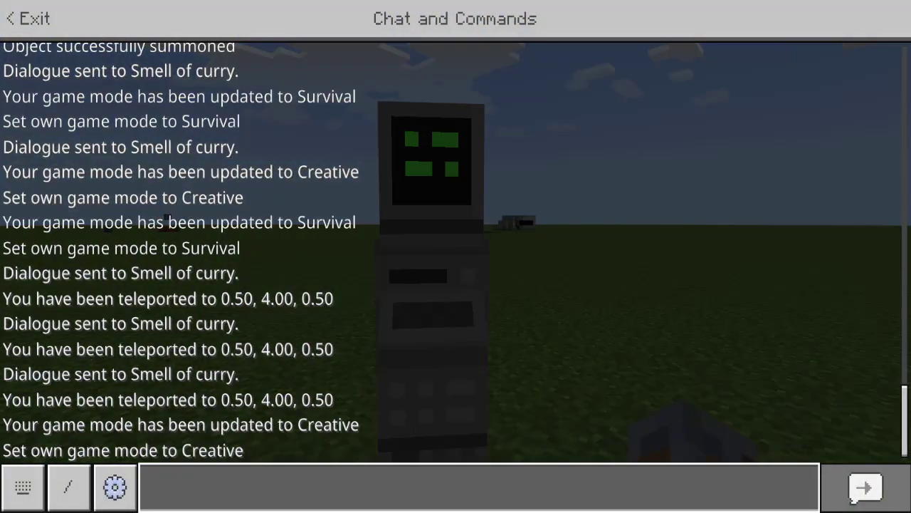
pyautogui.write('/gamemode c')
pyautogui.press('Up')
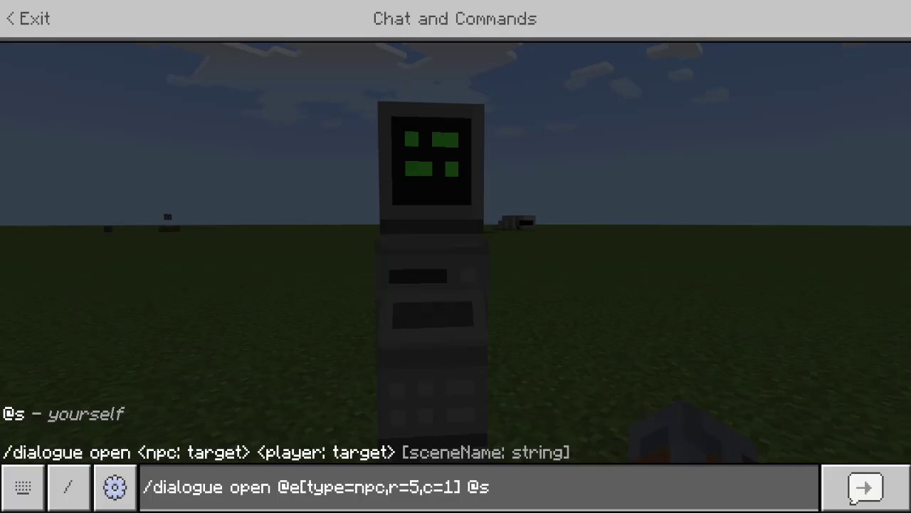
pyautogui.press('Return')
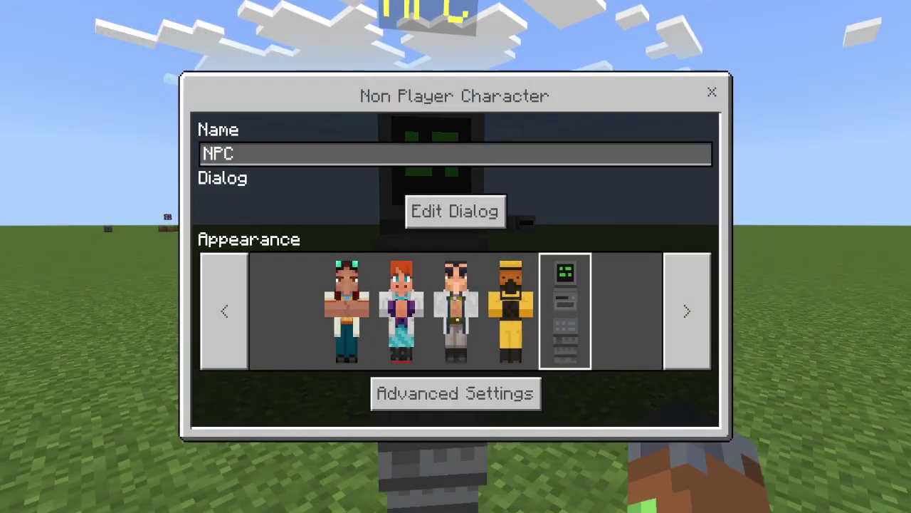
# Check the Spawn button's command in the NPC's advanced settings, then exit the NPC editor
pyautogui.press('Escape')
pyautogui.press('Escape')
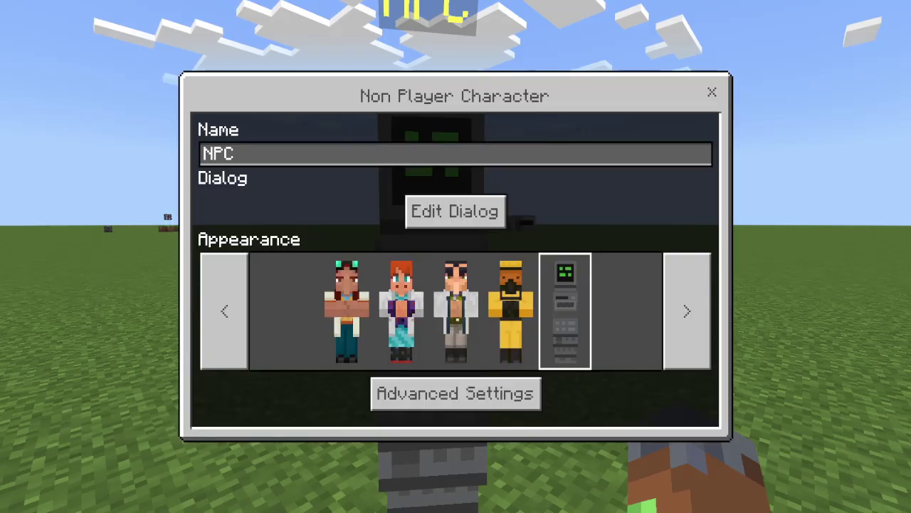
pyautogui.click(456, 394)
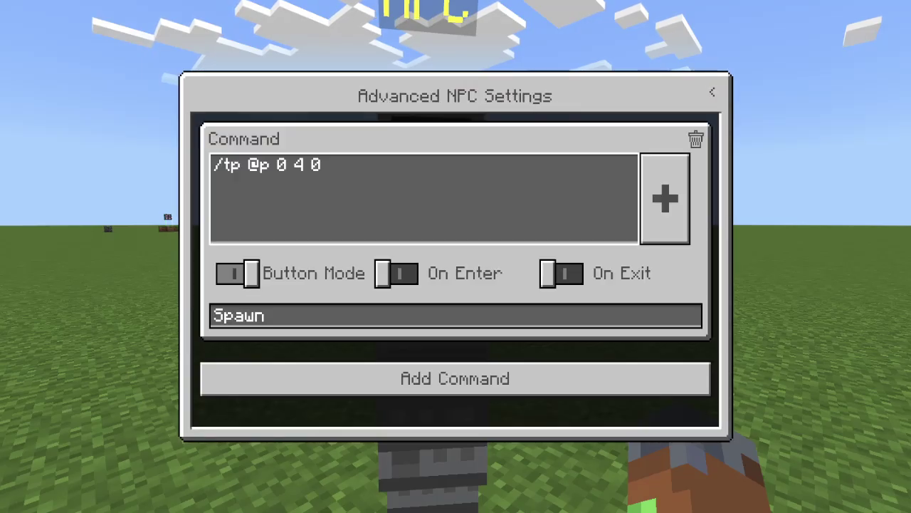
pyautogui.press('Escape')
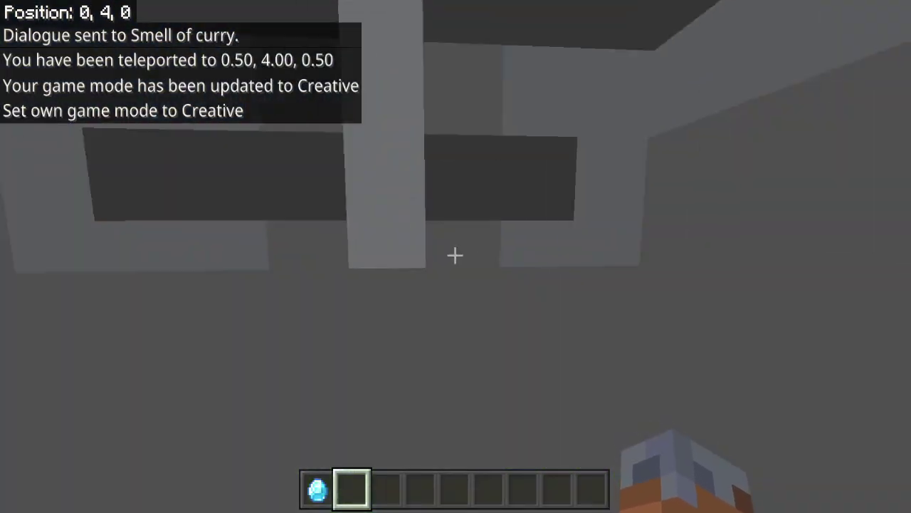
pyautogui.press('w')
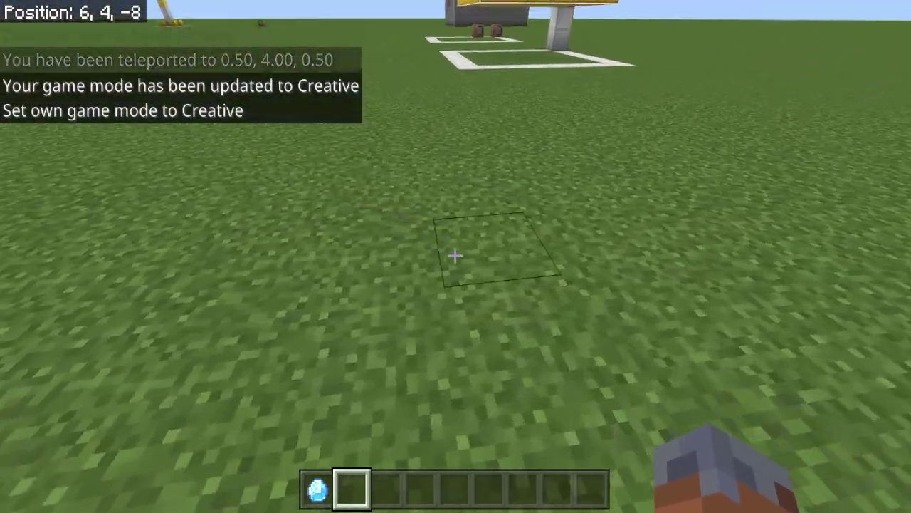
pyautogui.press('w')
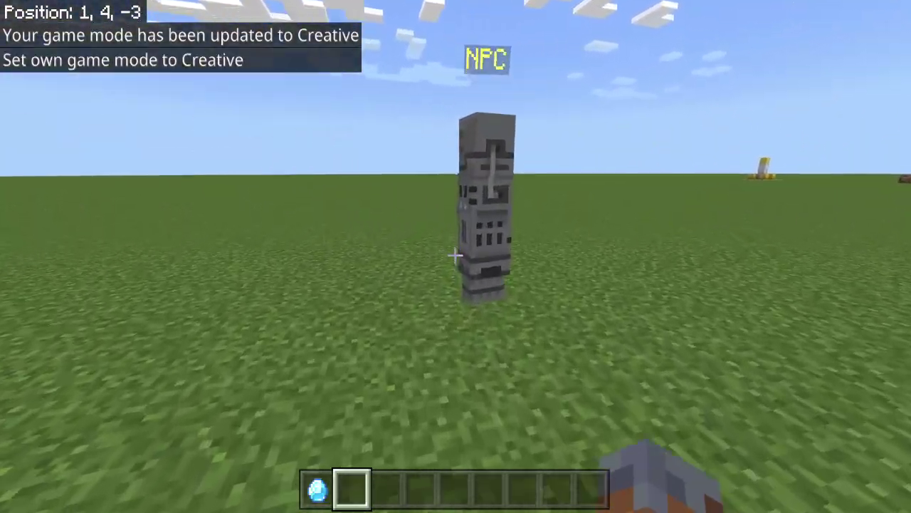
pyautogui.press('w')
pyautogui.press('space')
pyautogui.press('s')
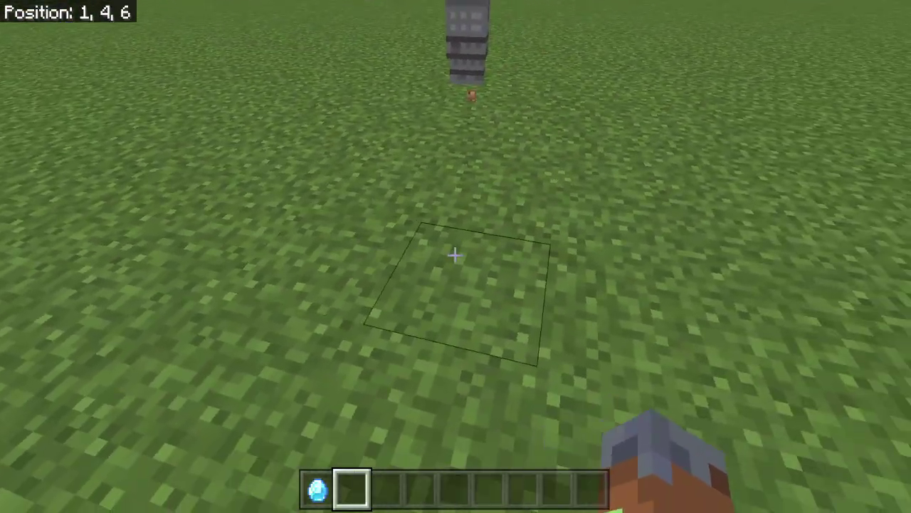
pyautogui.press('w')
pyautogui.press('w')
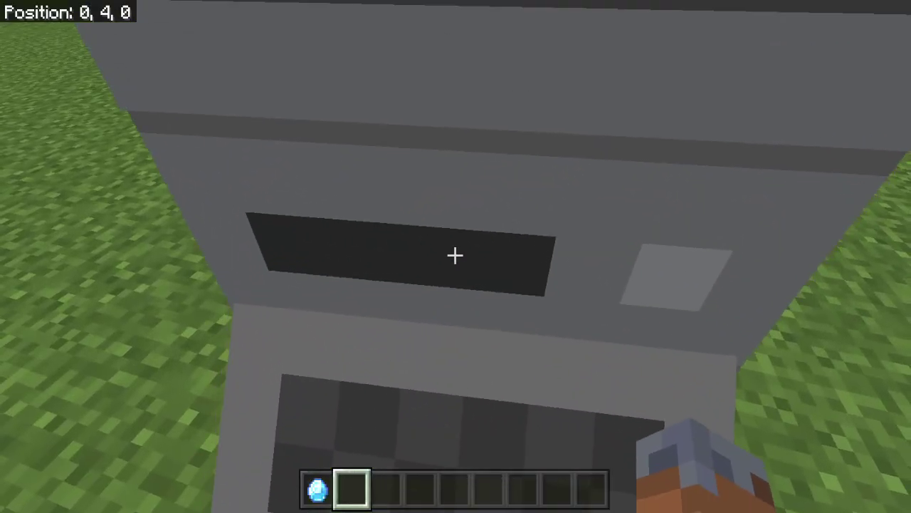
pyautogui.press('s')
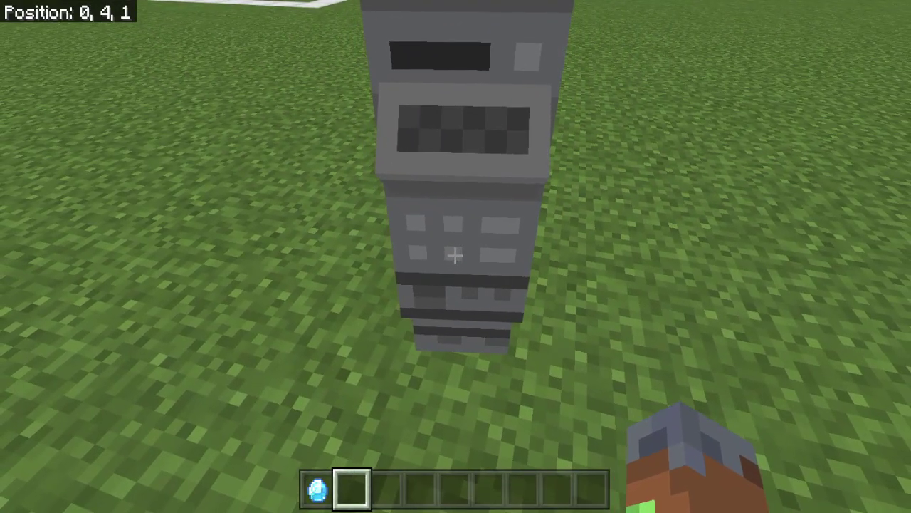
pyautogui.press('w')
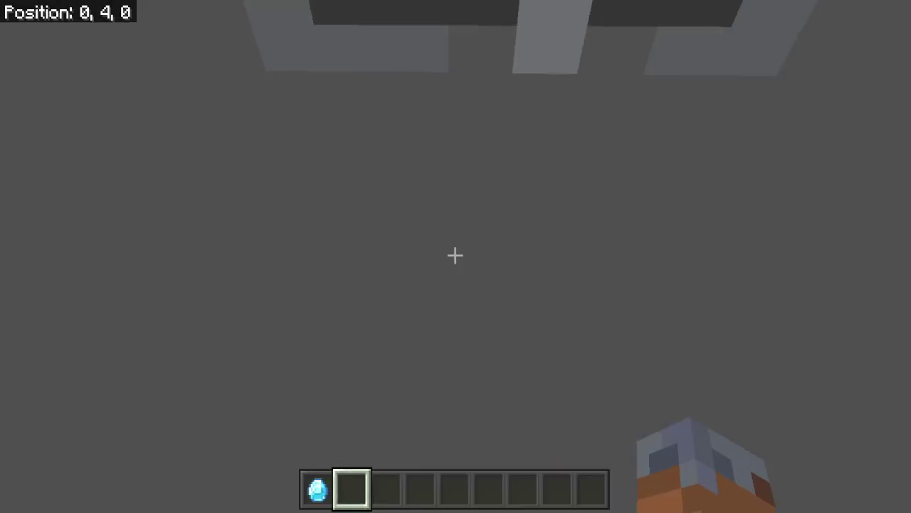
pyautogui.press('w')
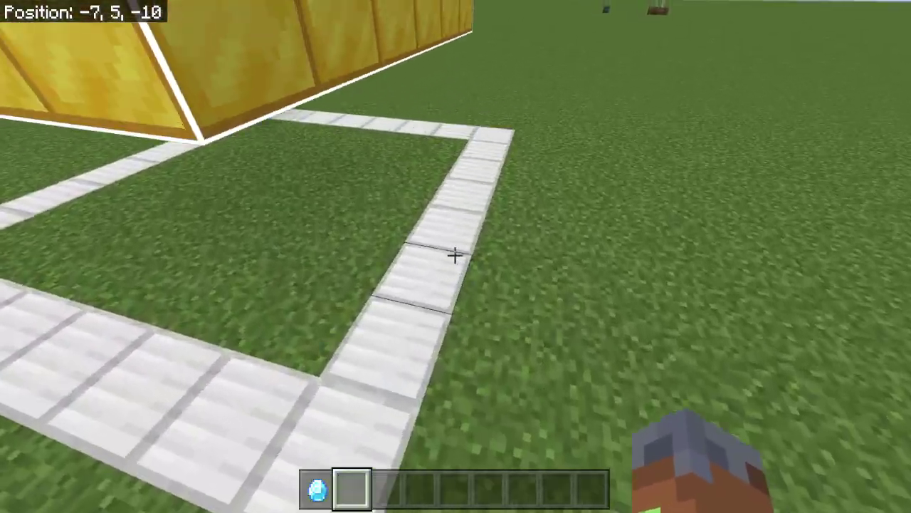
pyautogui.press('space')
pyautogui.press('w')
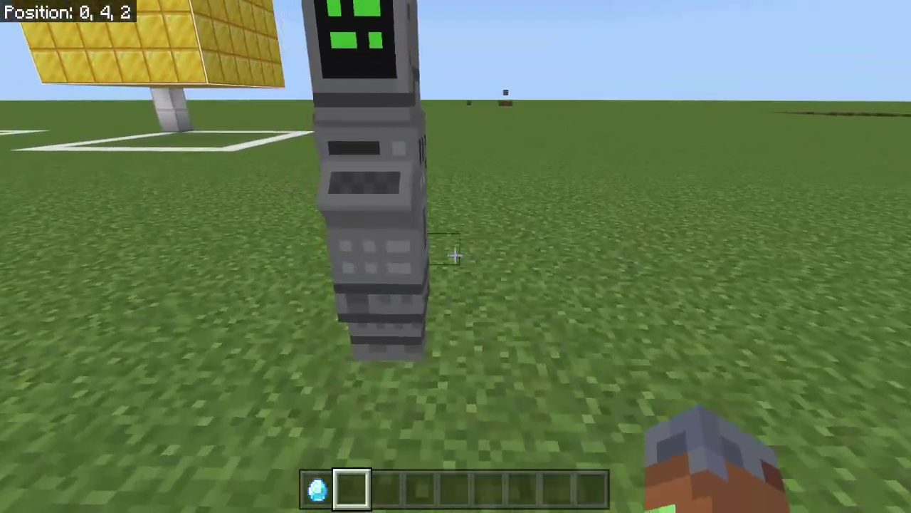
# Add the command /tag @p add ingui to the NPC's advanced settings, set to run On Enter
pyautogui.rightClick(454, 255)
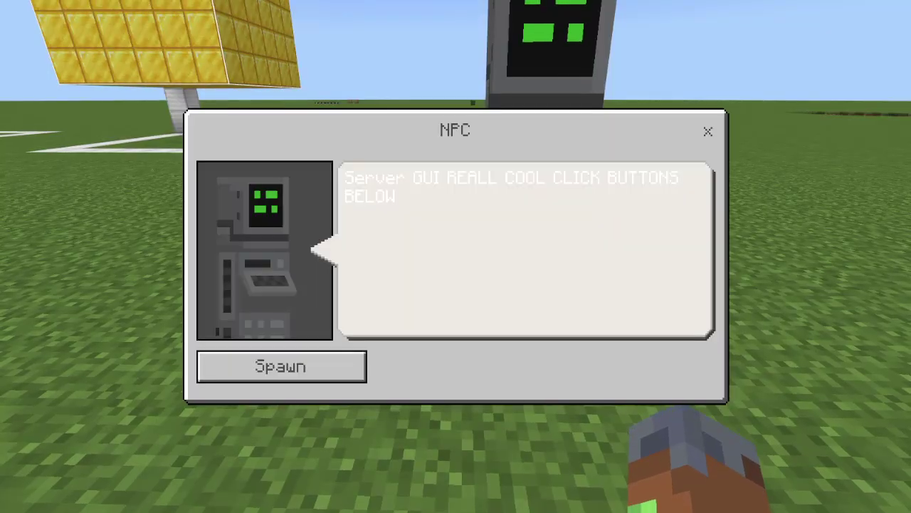
pyautogui.click(708, 131)
pyautogui.click(456, 393)
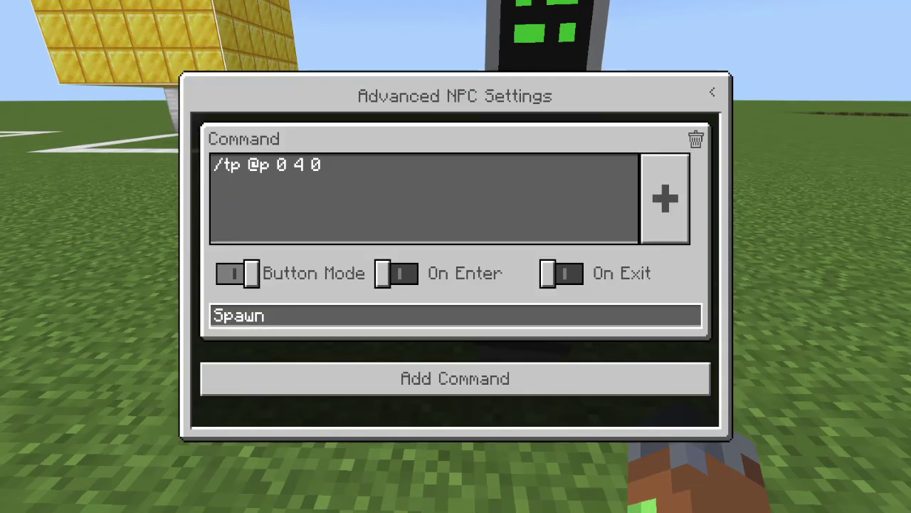
pyautogui.click(456, 378)
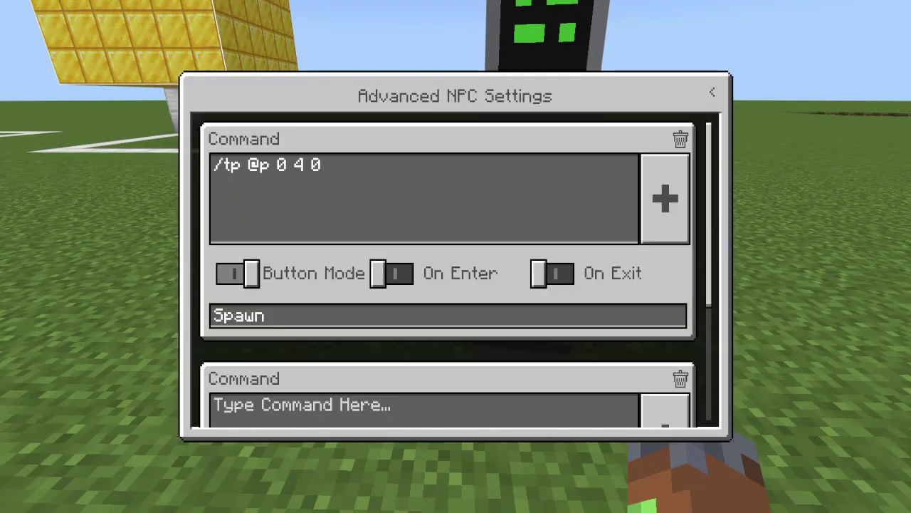
pyautogui.scroll(-4, 449, 285)
pyautogui.click(392, 322)
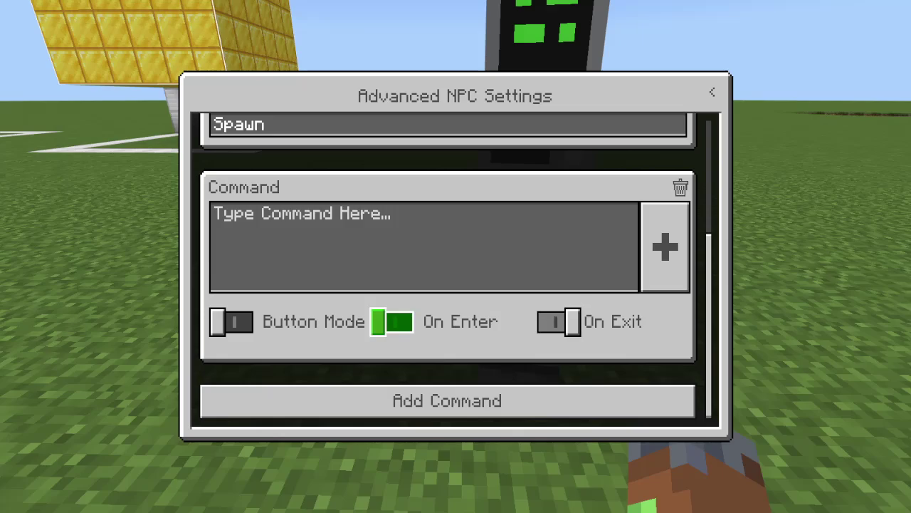
pyautogui.click(392, 322)
pyautogui.click(424, 247)
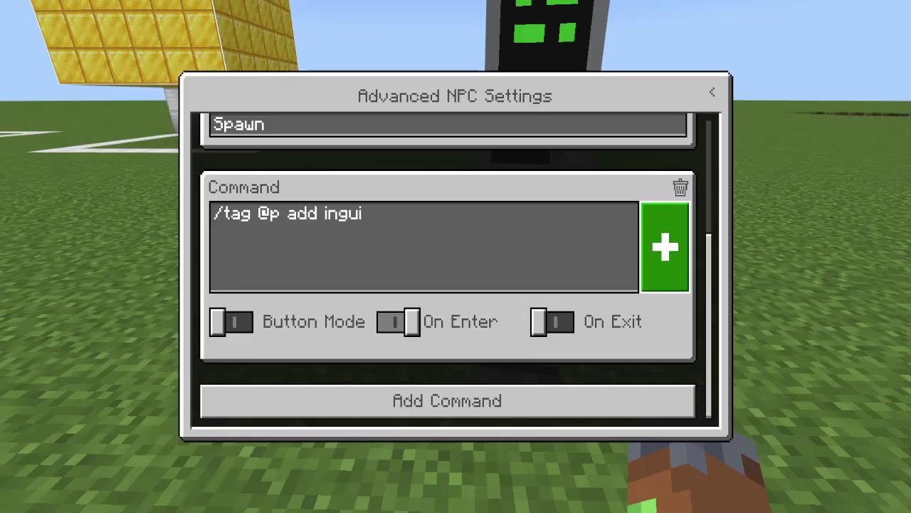
# Change the Spawn button's command to /tp @p[tag=ingui,c=1] 0 4 0 and exit the NPC editor
pyautogui.scroll(2, 450, 270)
pyautogui.scroll(2, 451, 271)
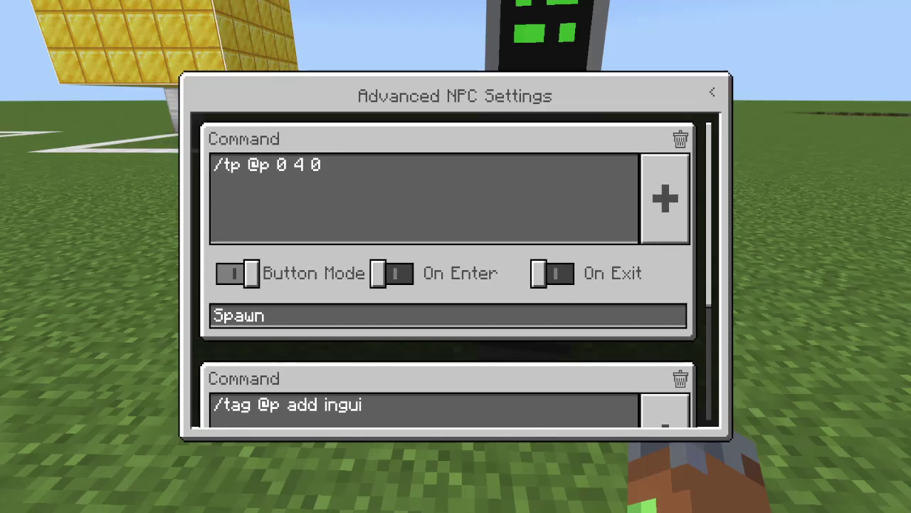
pyautogui.click(665, 199)
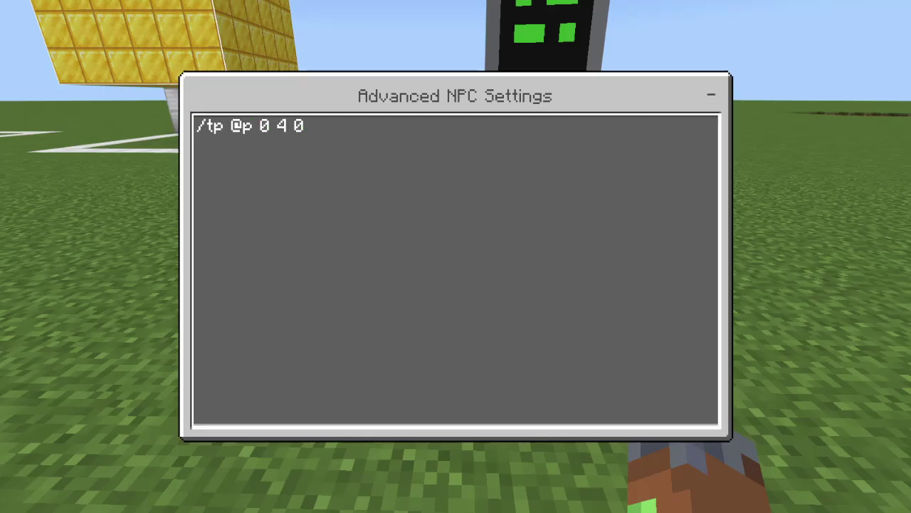
pyautogui.click(253, 126)
pyautogui.write('[tag')
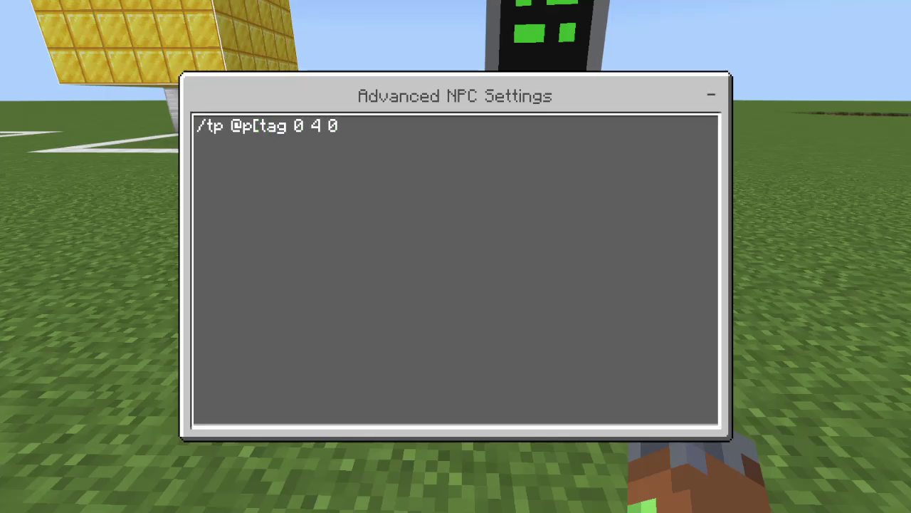
pyautogui.write('=inn')
pyautogui.press('BackSpace')
pyautogui.write('gui,')
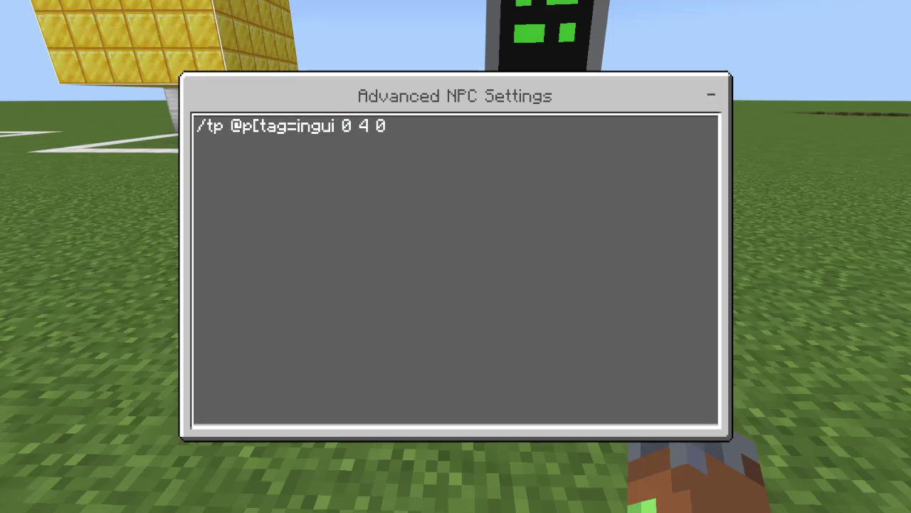
pyautogui.write('c=1,')
pyautogui.press('BackSpace')
pyautogui.write(',r=')
pyautogui.press('BackSpace')
pyautogui.press('BackSpace')
pyautogui.press('BackSpace')
pyautogui.write(']')
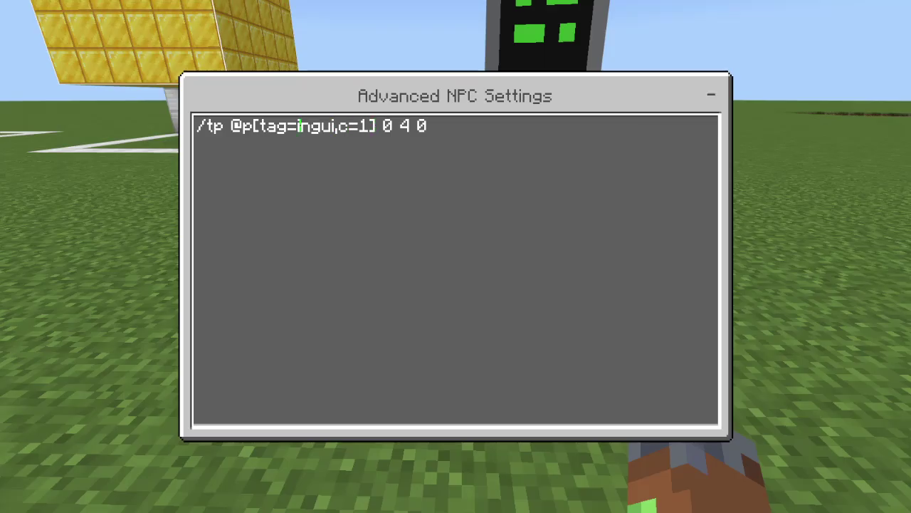
pyautogui.press('Escape')
pyautogui.press('Escape')
pyautogui.press('Escape')
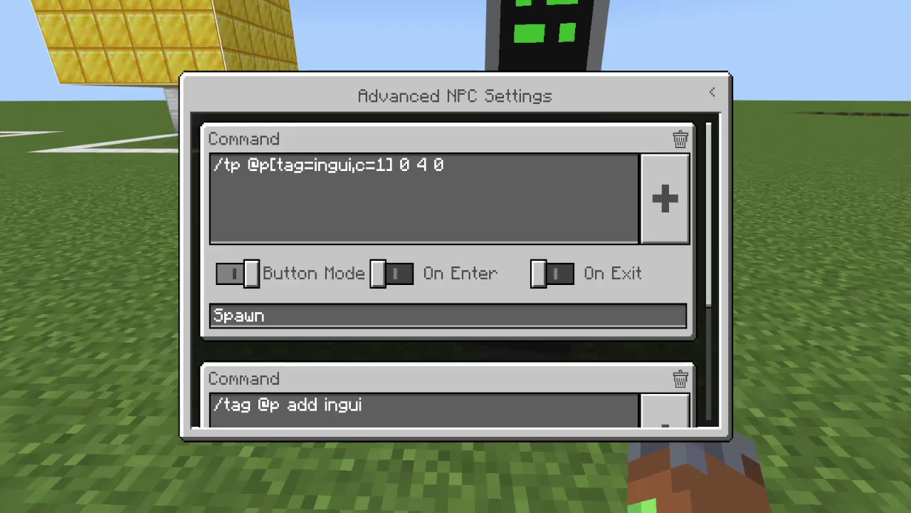
# Back away from the NPC and switch to Survival mode with /gamemode s
pyautogui.press('s')
pyautogui.press('t')
pyautogui.press('Up')
pyautogui.press('Up')
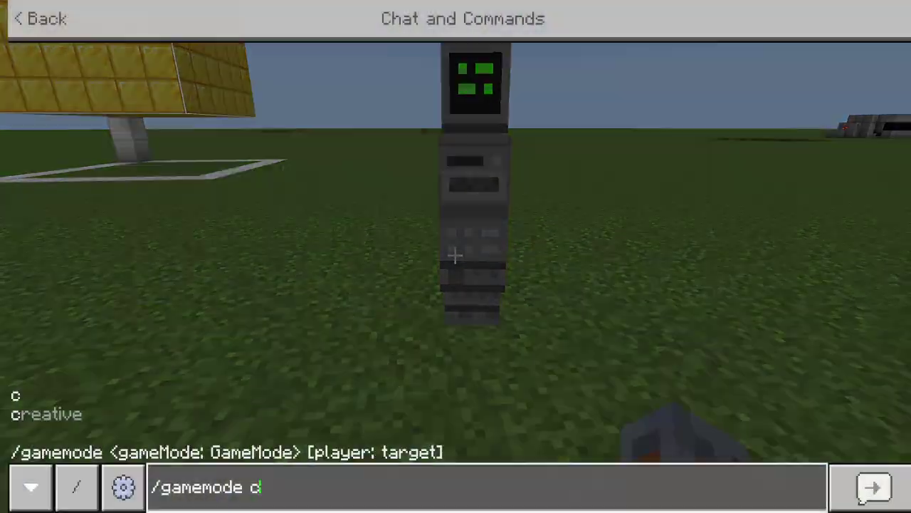
pyautogui.press('Return')
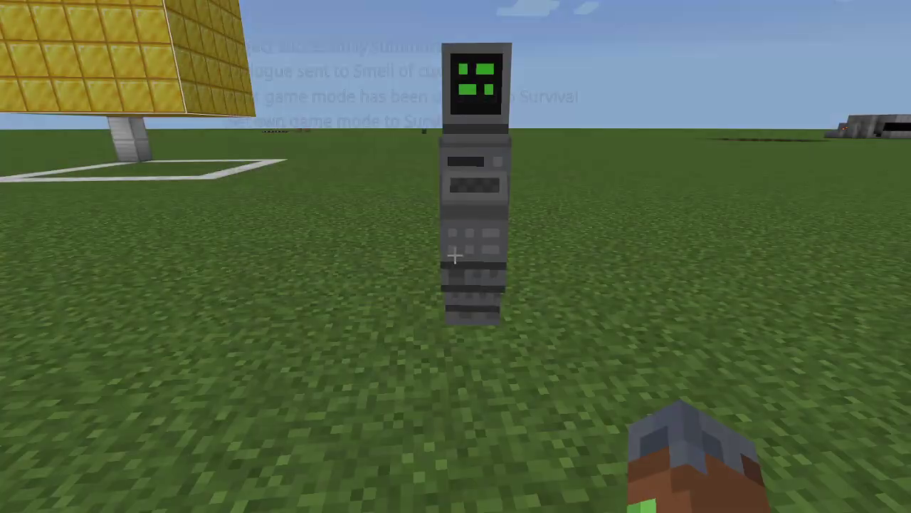
pyautogui.press('Escape')
pyautogui.press('/')
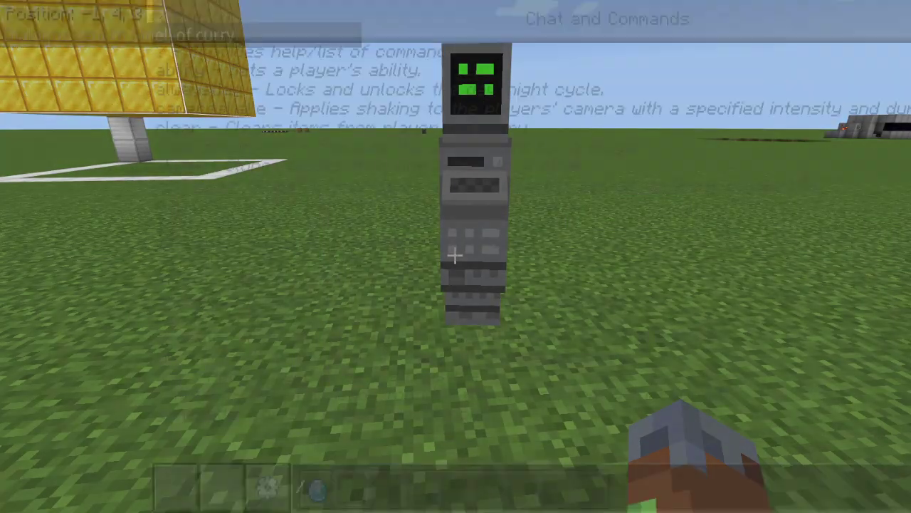
pyautogui.write('gamemode s')
pyautogui.press('Return')
# Reopen the NPC's GUI with the earlier /dialogue open command and test the teleport with its Spawn option
pyautogui.press('/')
pyautogui.press('Up')
pyautogui.press('Up')
pyautogui.press('Return')
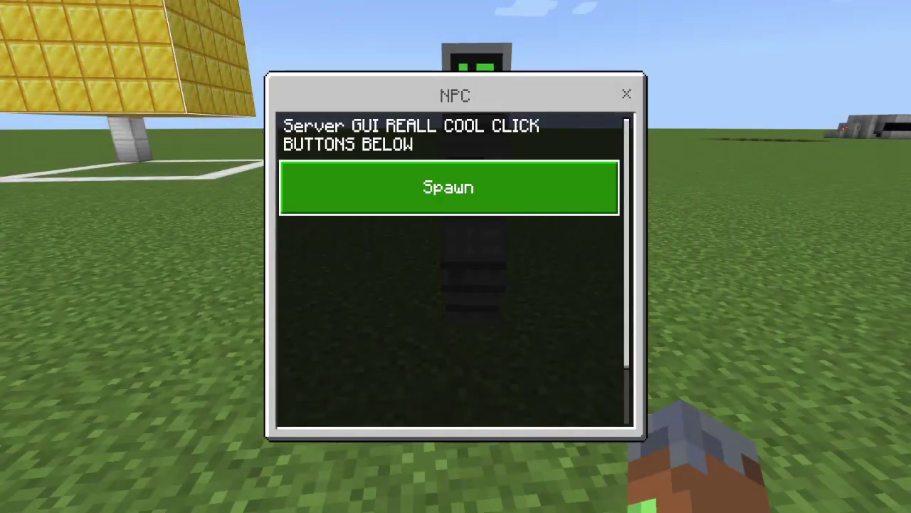
pyautogui.click(449, 187)
pyautogui.press('w')
pyautogui.press('w')
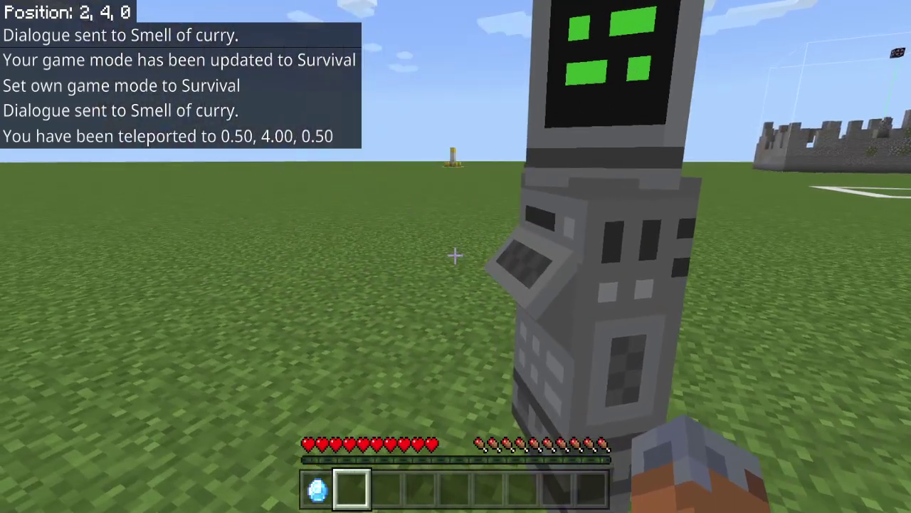
# Return to the NPC, edit the recalled chat command to /dialogue change @e, and review its syntax without running it
pyautogui.press('s')
pyautogui.press('w')
pyautogui.press('a')
pyautogui.press('t')
pyautogui.press('Up')
pyautogui.press('BackSpace')
pyautogui.press('BackSpace')
pyautogui.press('BackSpace')
pyautogui.press('BackSpace')
pyautogui.press('BackSpace')
pyautogui.press('BackSpace')
pyautogui.press('BackSpace')
pyautogui.press('BackSpace')
pyautogui.press('BackSpace')
pyautogui.press('BackSpace')
pyautogui.press('BackSpace')
pyautogui.press('BackSpace')
pyautogui.press('BackSpace')
pyautogui.press('BackSpace')
pyautogui.press('BackSpace')
pyautogui.press('BackSpace')
pyautogui.press('BackSpace')
pyautogui.press('BackSpace')
pyautogui.press('BackSpace')
pyautogui.press('BackSpace')
pyautogui.write('change ')
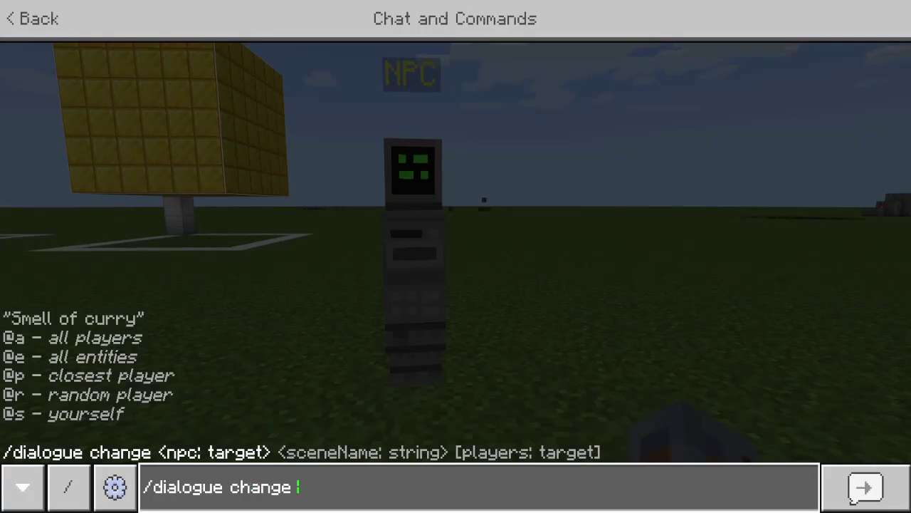
pyautogui.write('@e')
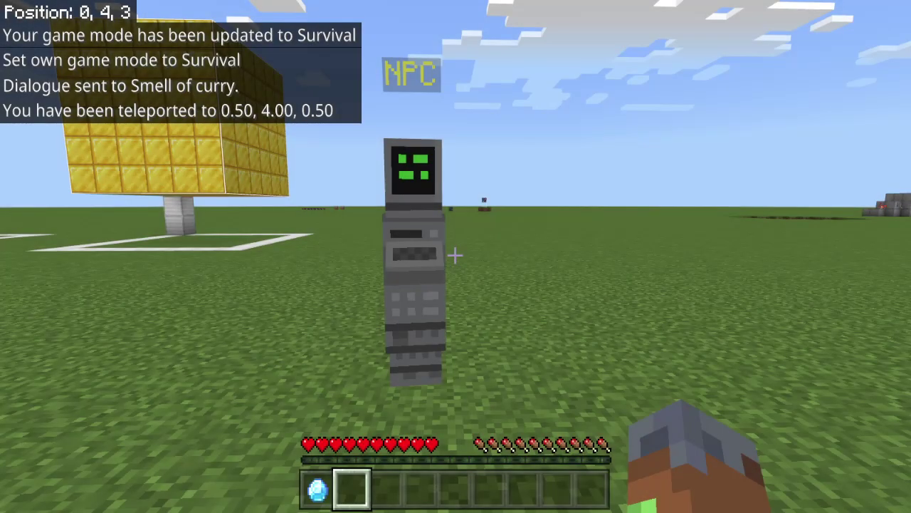
pyautogui.press('w')
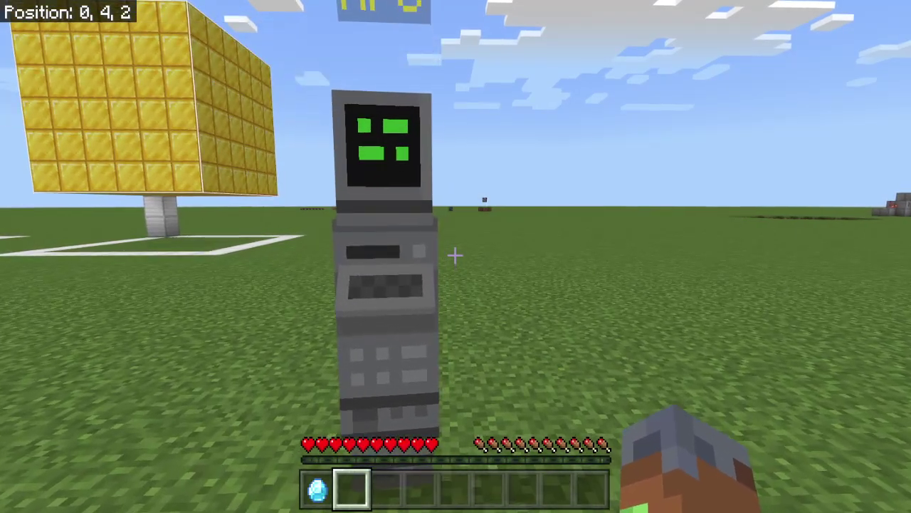
pyautogui.press('s')
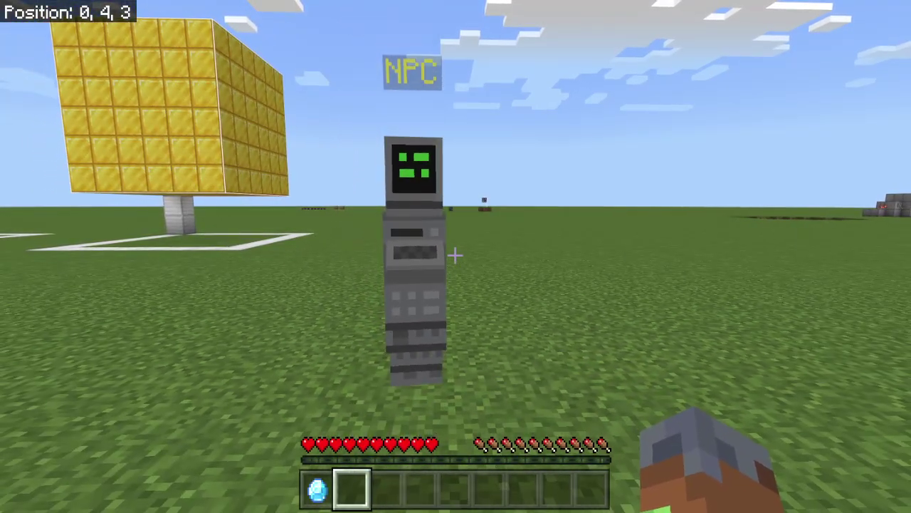
pyautogui.press('w')
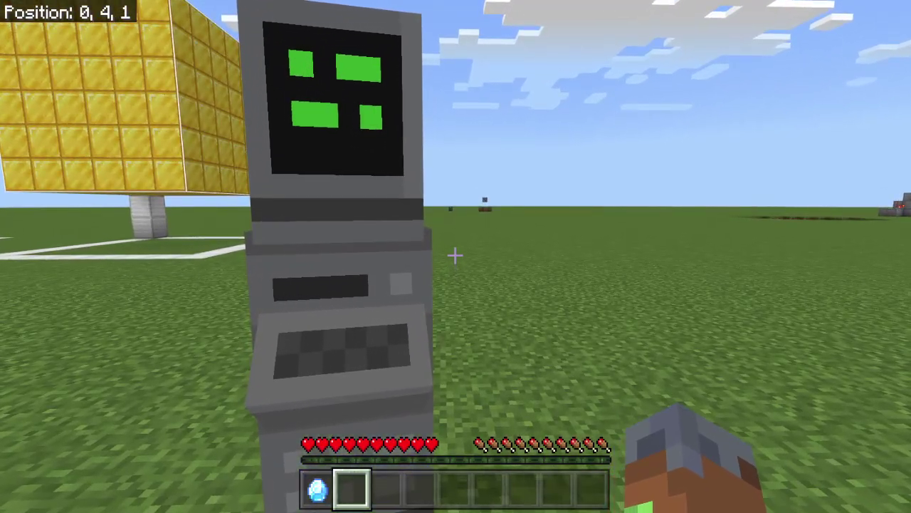
pyautogui.press('s')
pyautogui.press('w')
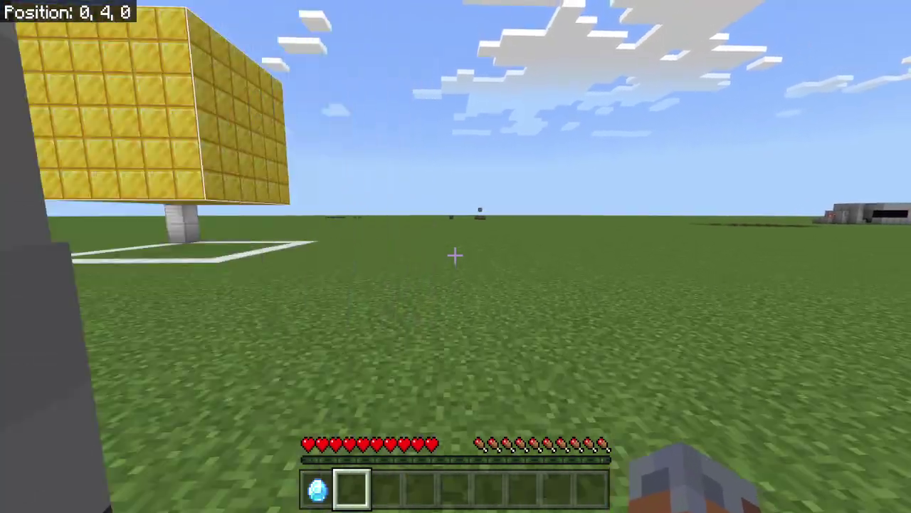
pyautogui.press('space')
pyautogui.press('w')
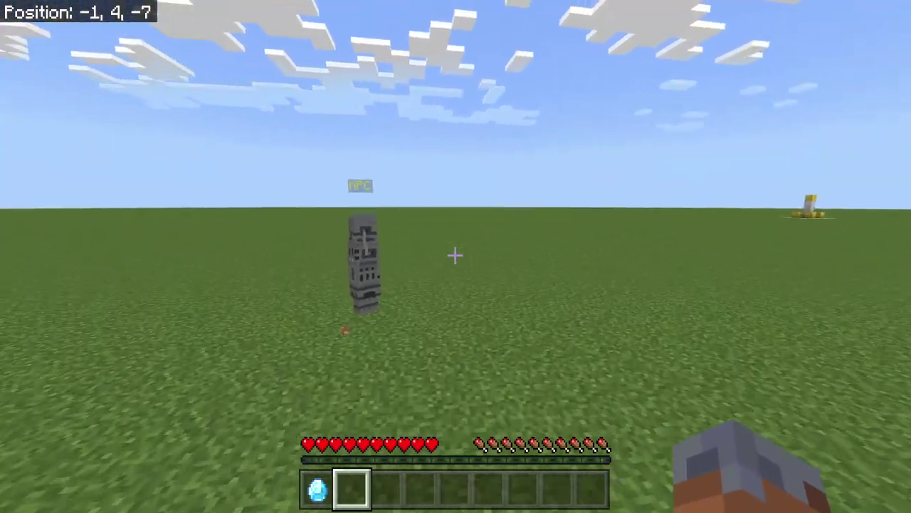
pyautogui.press('a')
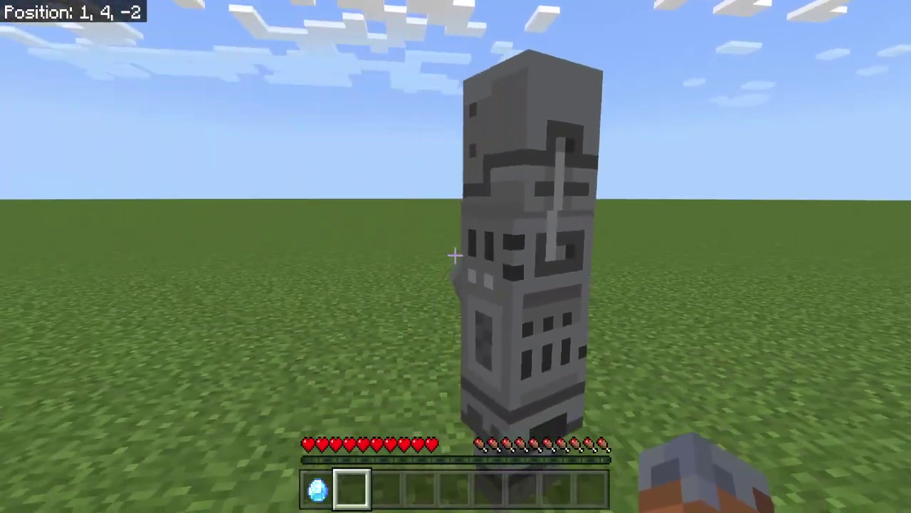
pyautogui.press('s')
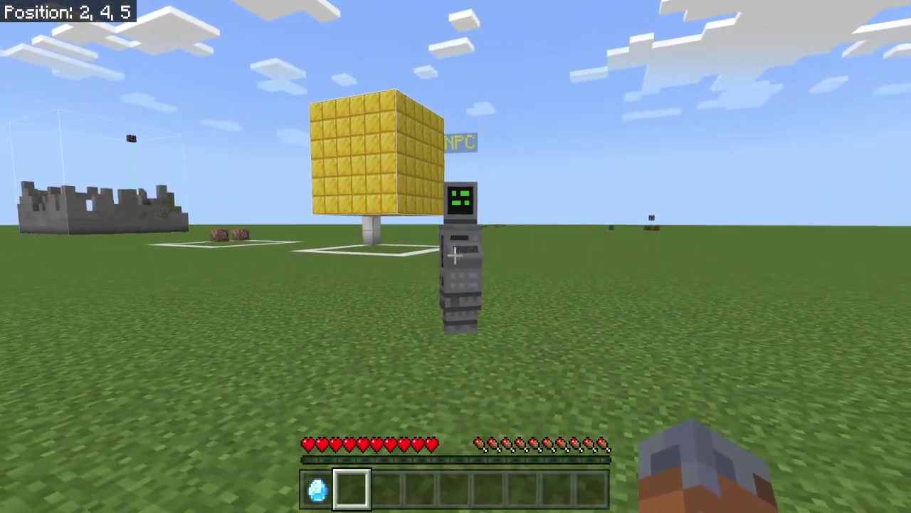
pyautogui.press('w')
pyautogui.press('s')
# Hold the GUI item away from the NPC, open the finished Server GUI with it, and choose Warp Spawn
pyautogui.press('1')
pyautogui.press('s')
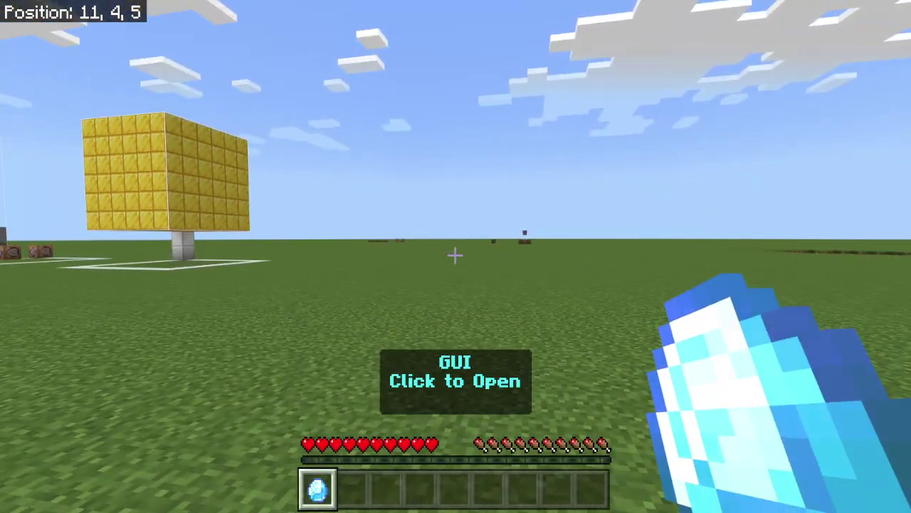
pyautogui.rightClick(455, 255)
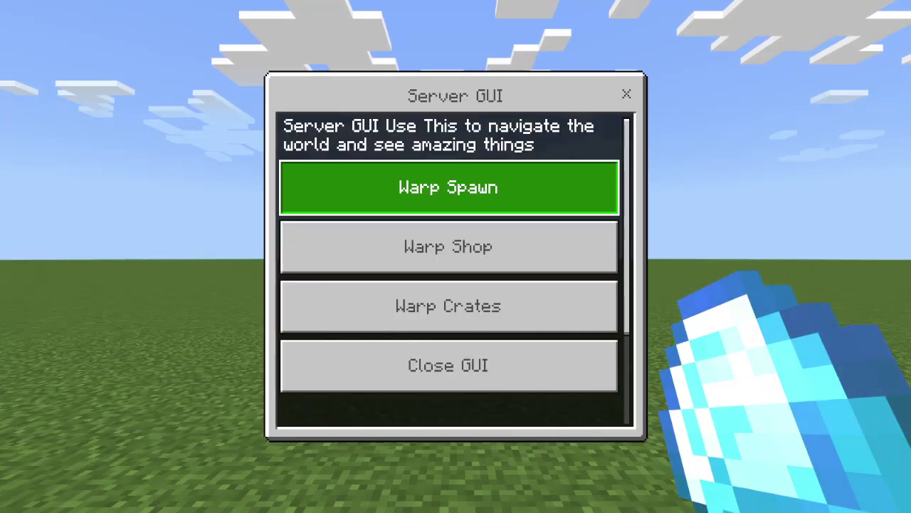
pyautogui.click(450, 188)
pyautogui.press('w')
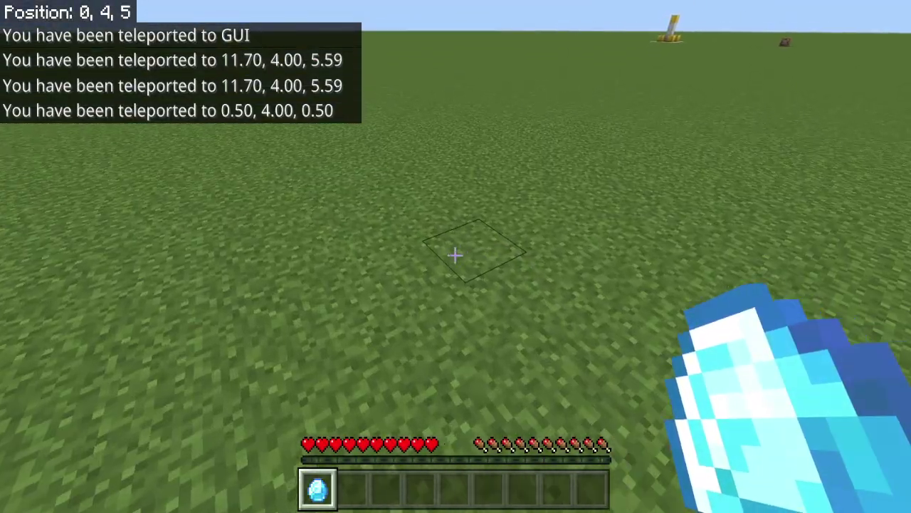
pyautogui.press('space')
# Reopen the Server GUI, test its Close GUI option, and open it again to choose Warp Spawn
pyautogui.rightClick(456, 255)
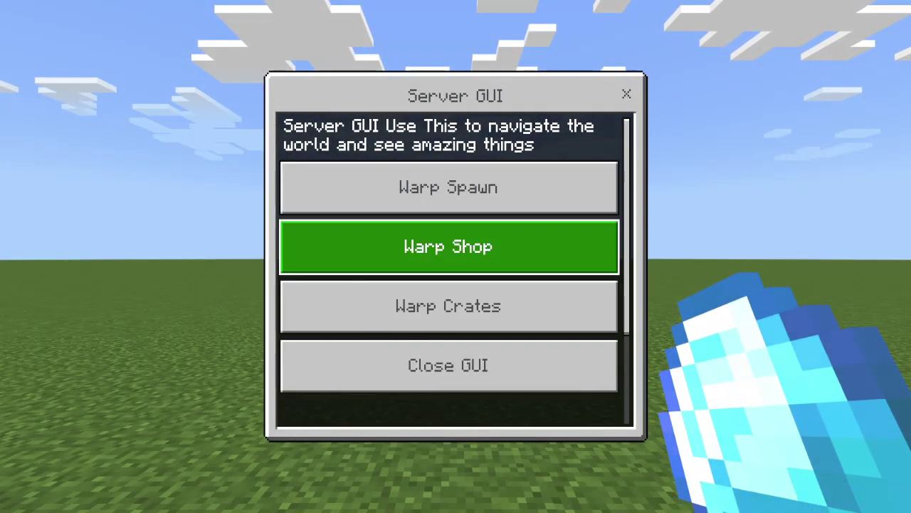
pyautogui.press('Down')
pyautogui.press('Down')
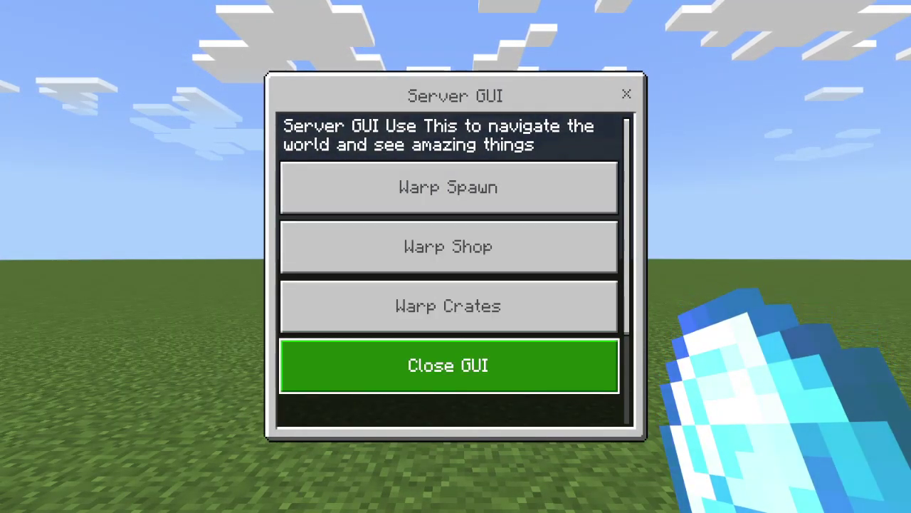
pyautogui.click(449, 365)
pyautogui.rightClick(455, 255)
pyautogui.click(449, 187)
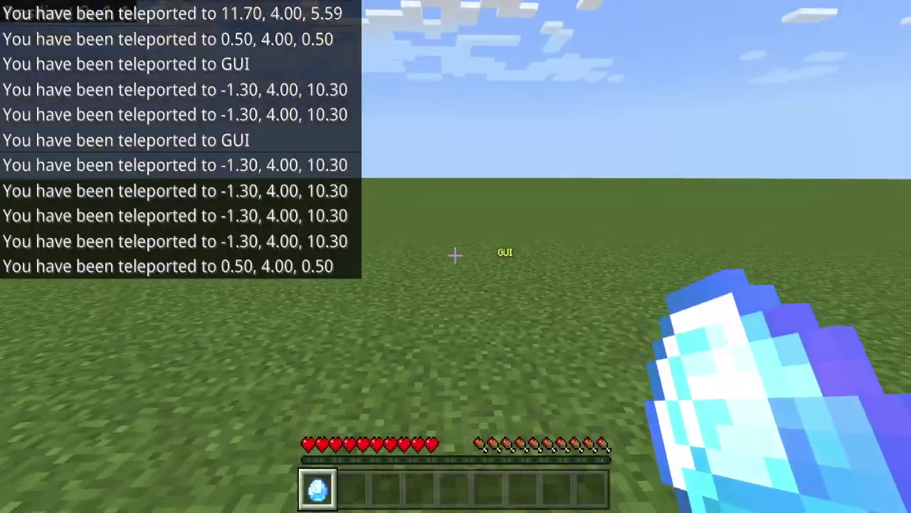
# Return to the NPC with an empty hand and switch the game mode to Creative with /gamemode c
pyautogui.press('3')
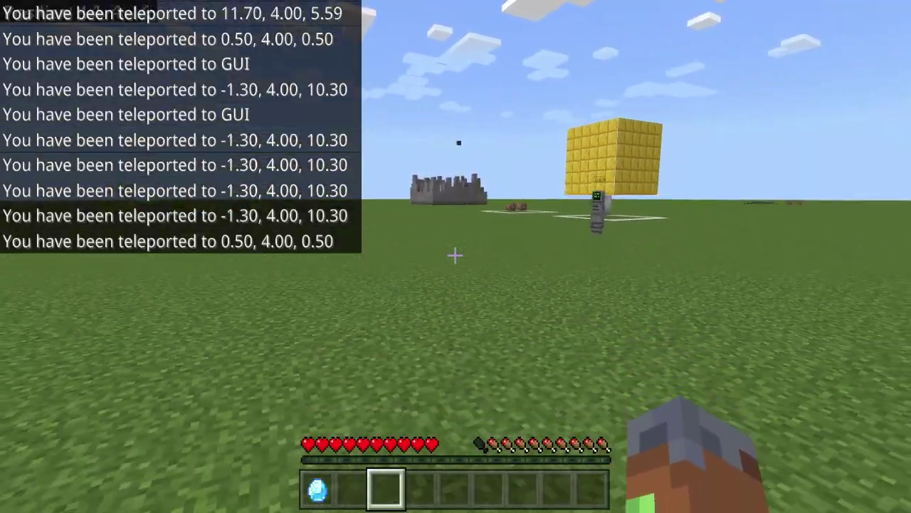
pyautogui.press('s')
pyautogui.press('w')
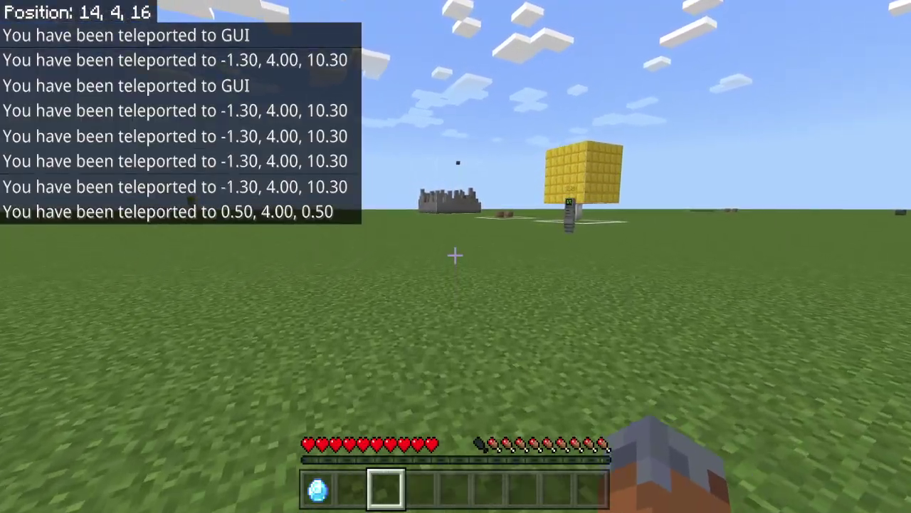
pyautogui.press('w')
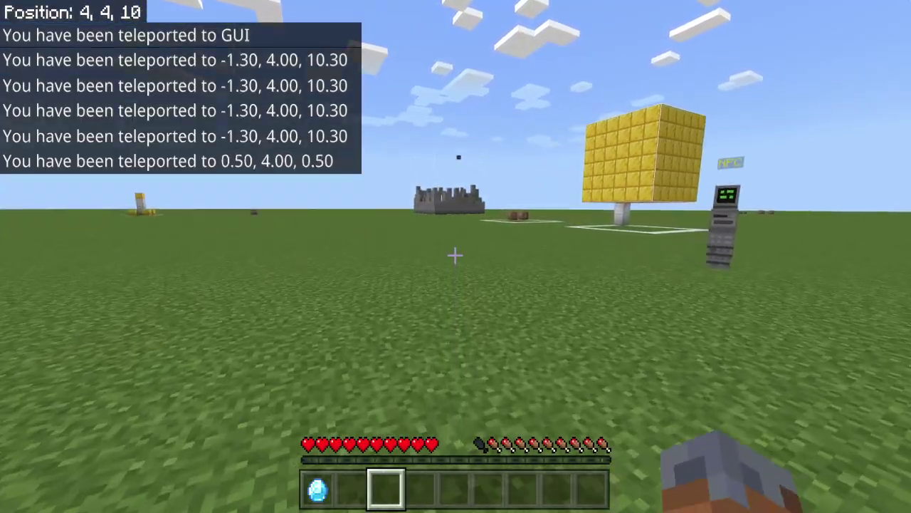
pyautogui.press('w')
pyautogui.press('/')
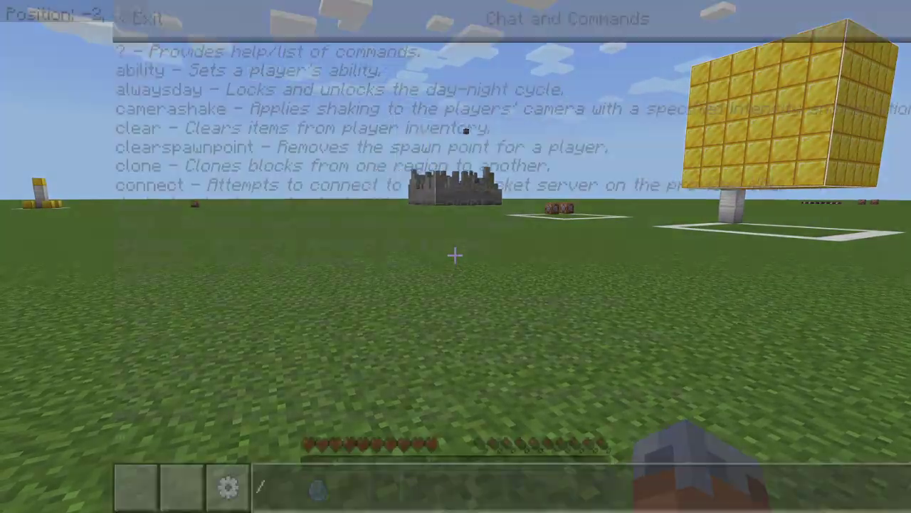
pyautogui.write('gamemode c')
pyautogui.press('Return')
pyautogui.press('space')
pyautogui.press('space')
pyautogui.press('w')
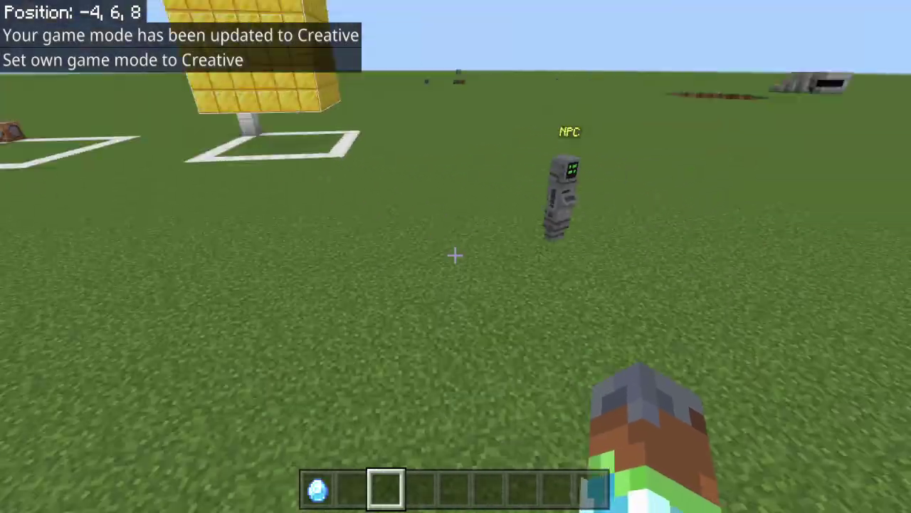
# Dig a narrow trench in the grass directly in front of the NPC
pyautogui.press('shift')
pyautogui.click(455, 255)
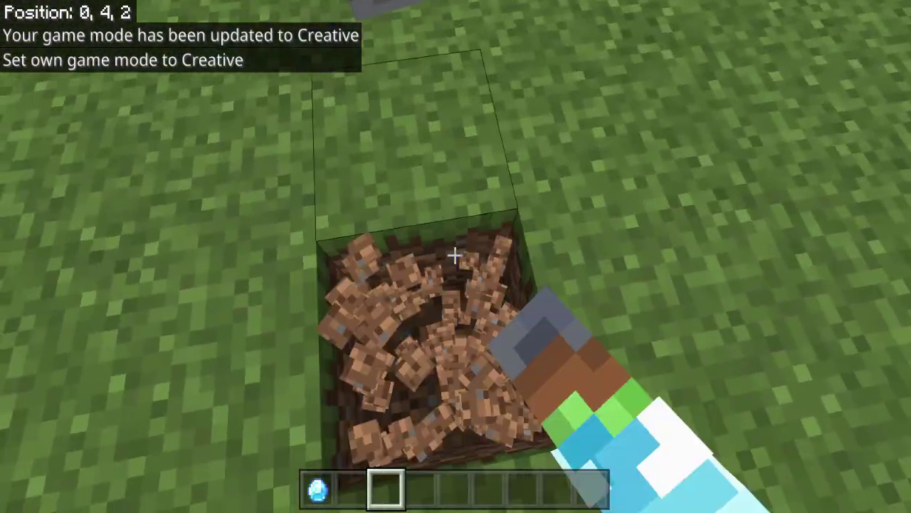
pyautogui.click(456, 255)
pyautogui.click(456, 255)
# Obtain a command block with /give @s command_block and place it at the NPC end of the trench
pyautogui.press('/')
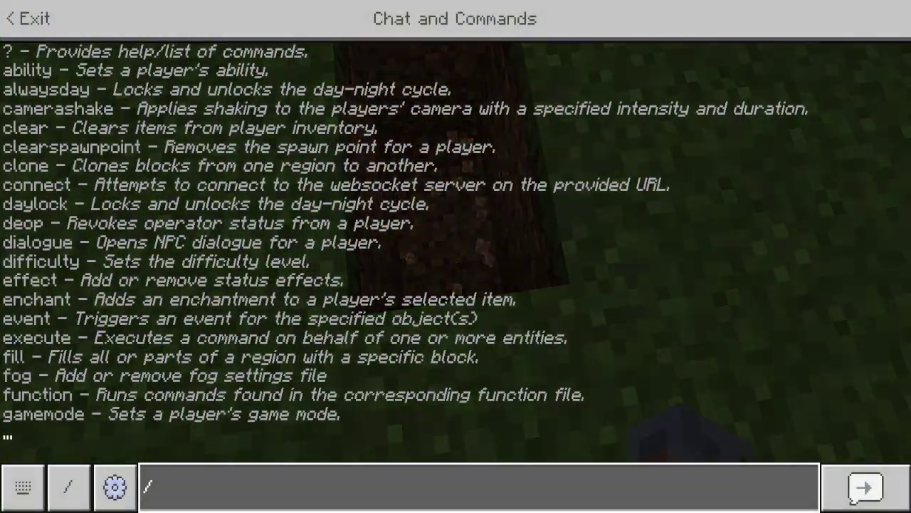
pyautogui.write('give @s command_block')
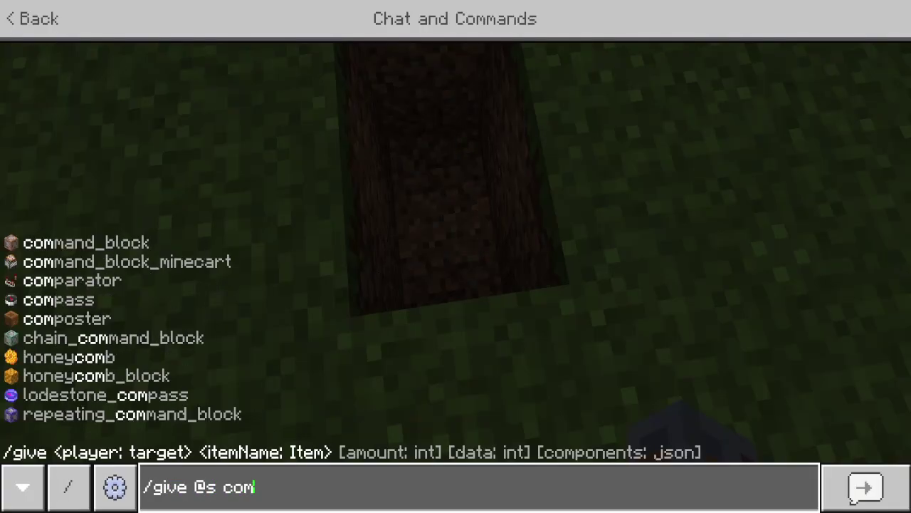
pyautogui.press('Return')
pyautogui.press('2')
pyautogui.rightClick(456, 256)
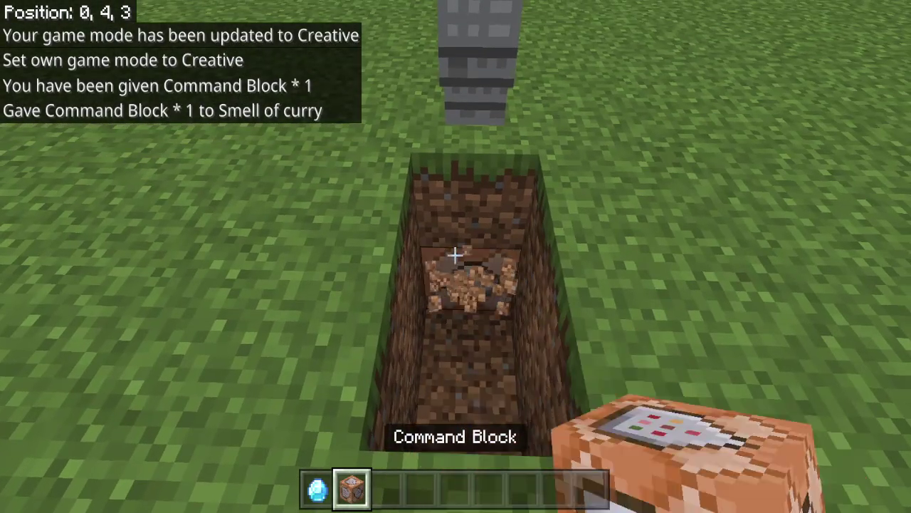
# Enter /dialogue open @e[type=npc,r=5,c=1] @s as the command block's command and enlarge the command editor
pyautogui.rightClick(456, 256)
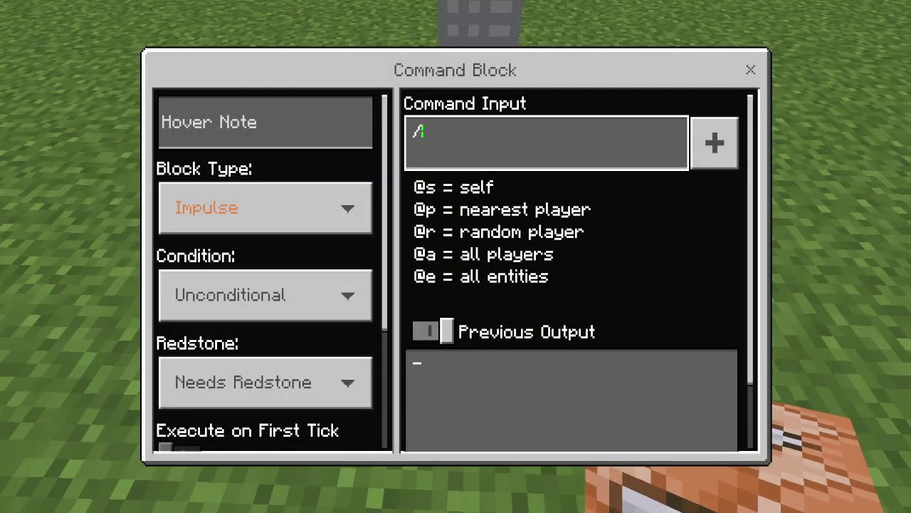
pyautogui.press('Escape')
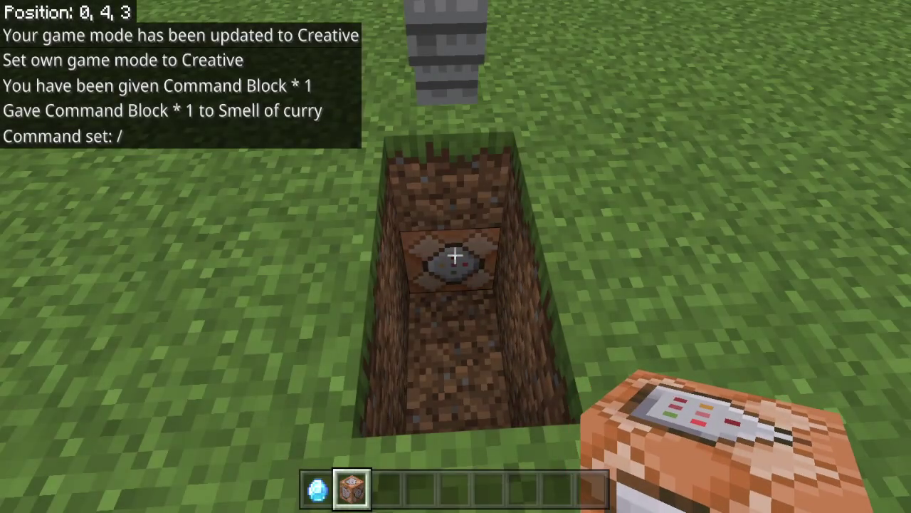
pyautogui.rightClick(456, 256)
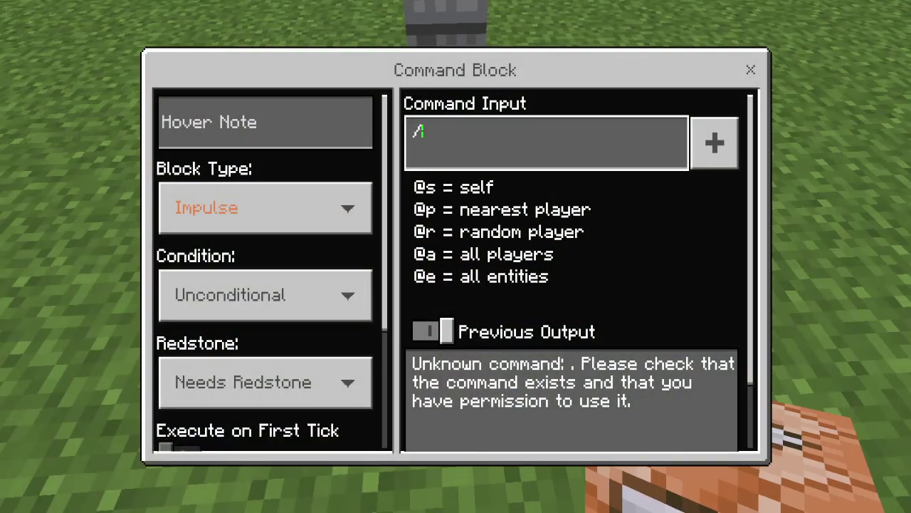
pyautogui.write('dialogue open @e[type=npc,r=5,c=1] @s')
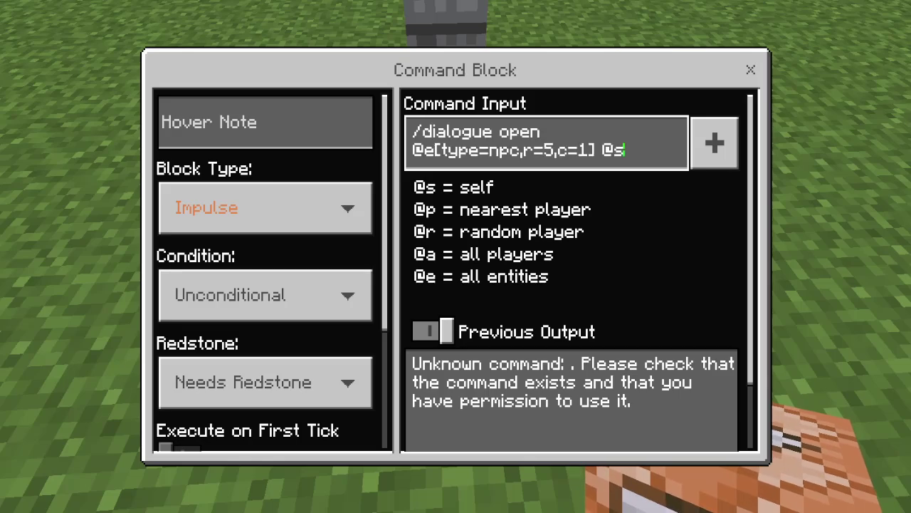
pyautogui.click(715, 143)
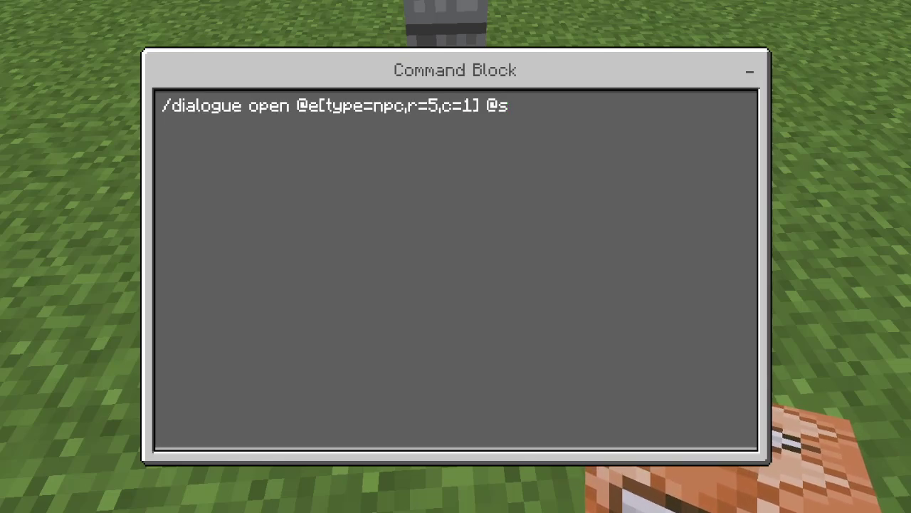
# Change the command's NPC selector to @e[type=npc,dy=10,c=1] and its player selector to @p[r=5]
pyautogui.press('BackSpace')
pyautogui.press('BackSpace')
pyautogui.press('BackSpace')
pyautogui.press('BackSpace')
pyautogui.write(',dy=10')
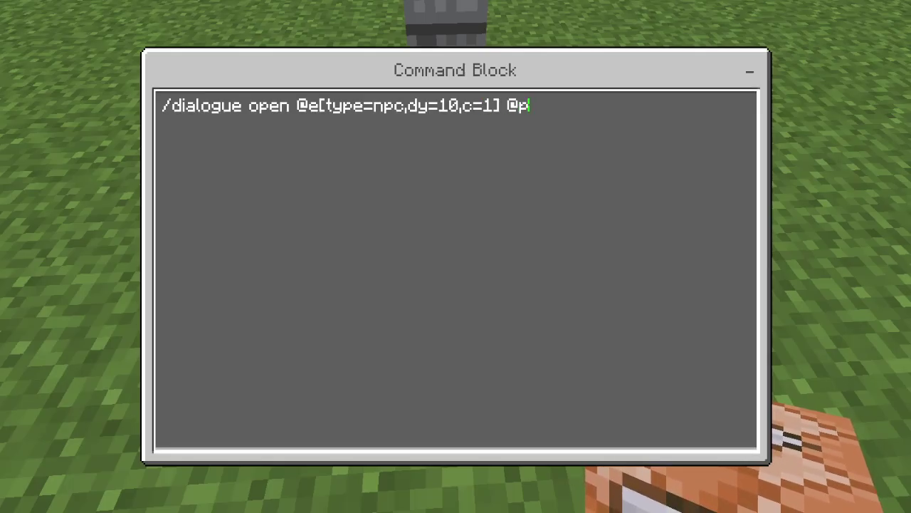
pyautogui.write('[r=')
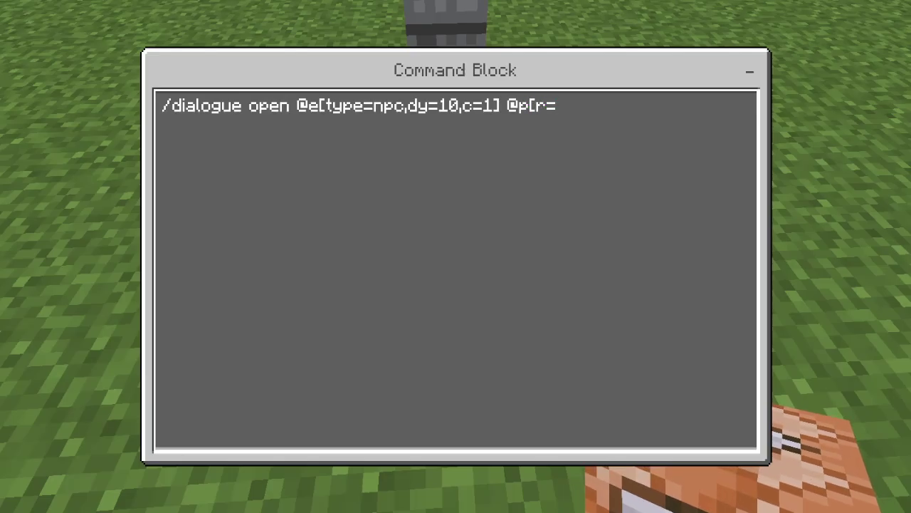
pyautogui.write('10')
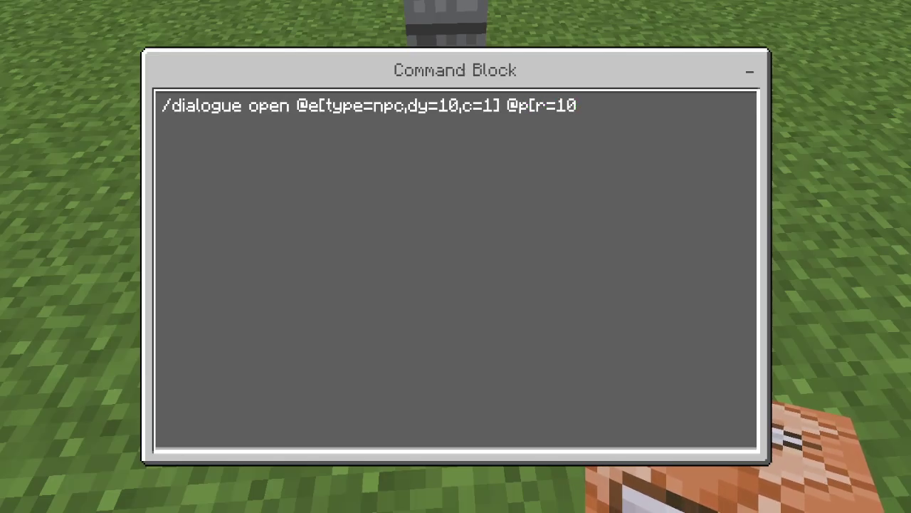
pyautogui.press('BackSpace')
pyautogui.press('BackSpace')
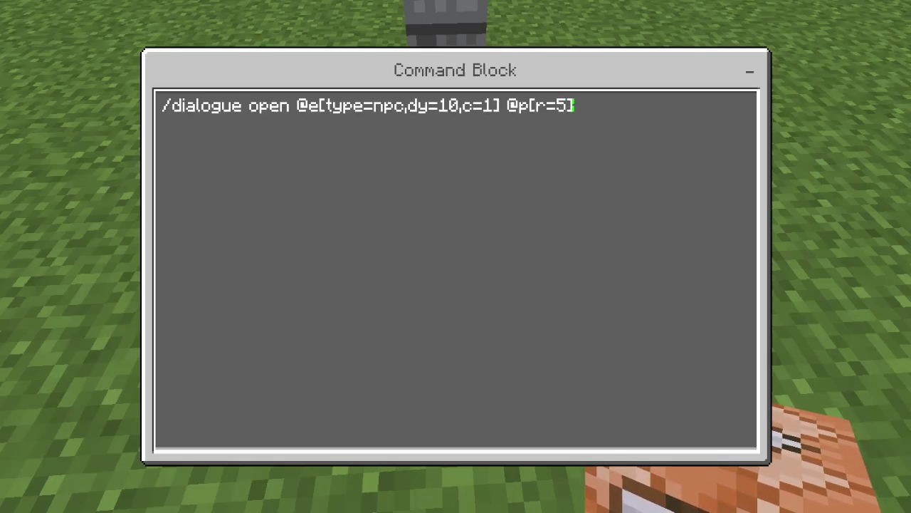
# Set the command block to Repeat and Always Active and close its settings
pyautogui.click(750, 71)
pyautogui.click(265, 208)
pyautogui.click(265, 278)
pyautogui.click(265, 371)
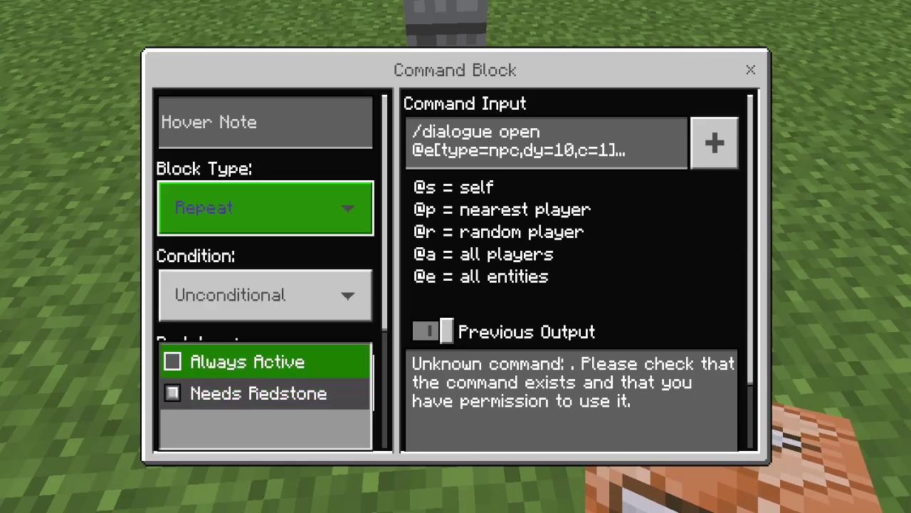
pyautogui.click(248, 362)
pyautogui.press('Escape')
# Dismiss the repeatedly opening NPC dialogue while backing out of the command block's range
pyautogui.press('Escape')
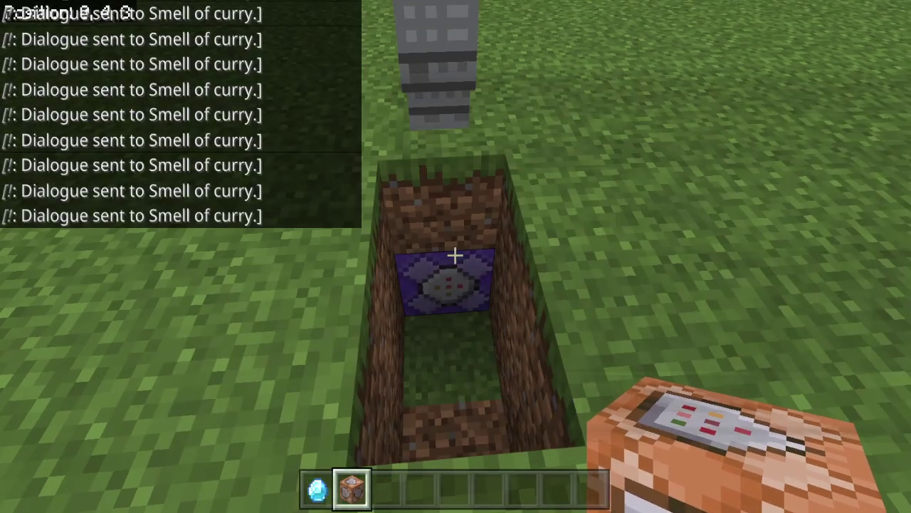
pyautogui.press('Escape')
pyautogui.press('s')
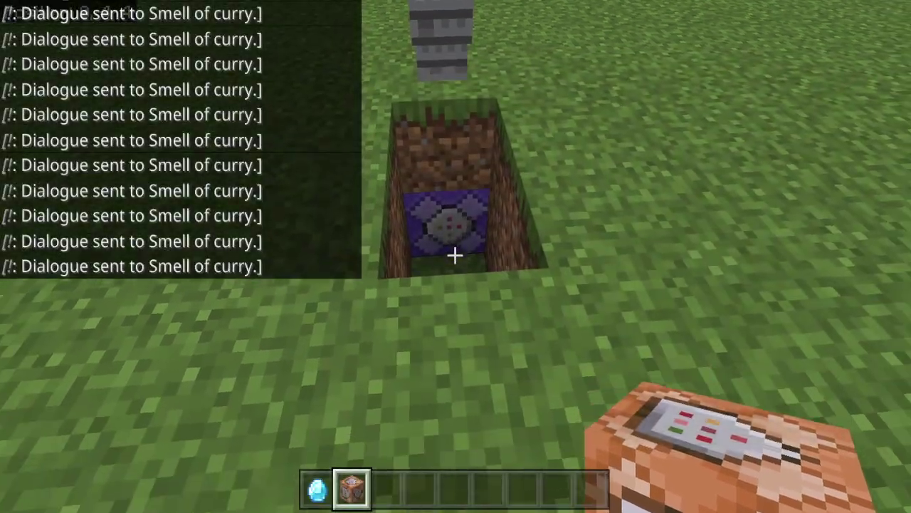
pyautogui.press('Escape')
pyautogui.press('s')
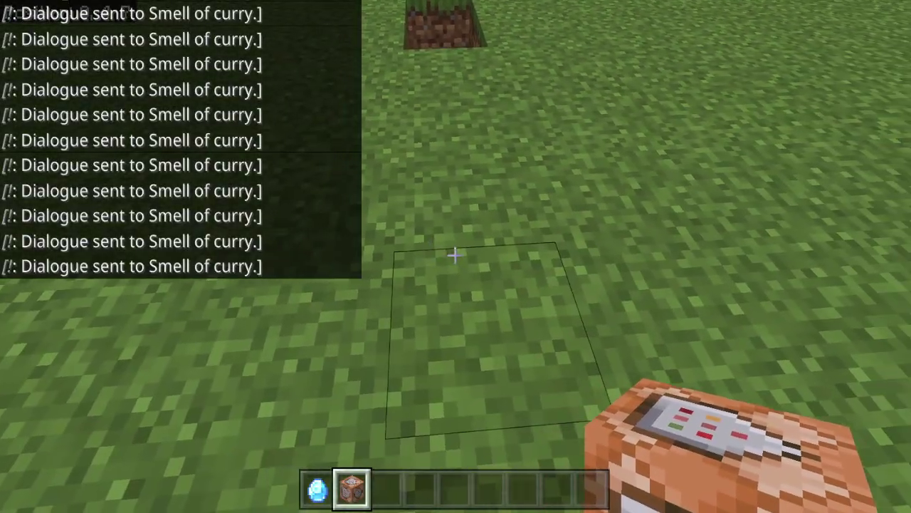
# Lengthen the trench away from the command block and walk back into range to test the NPC dialogue
pyautogui.click(455, 255)
pyautogui.click(455, 255)
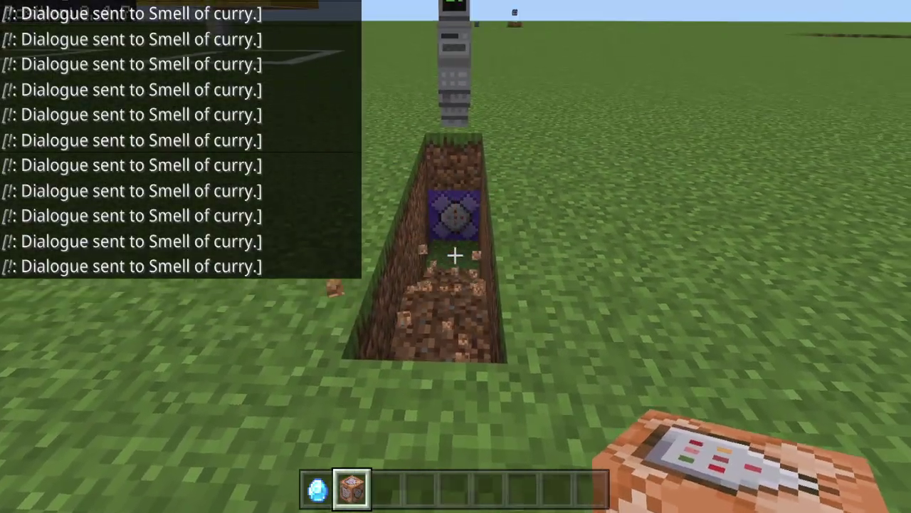
pyautogui.press('w')
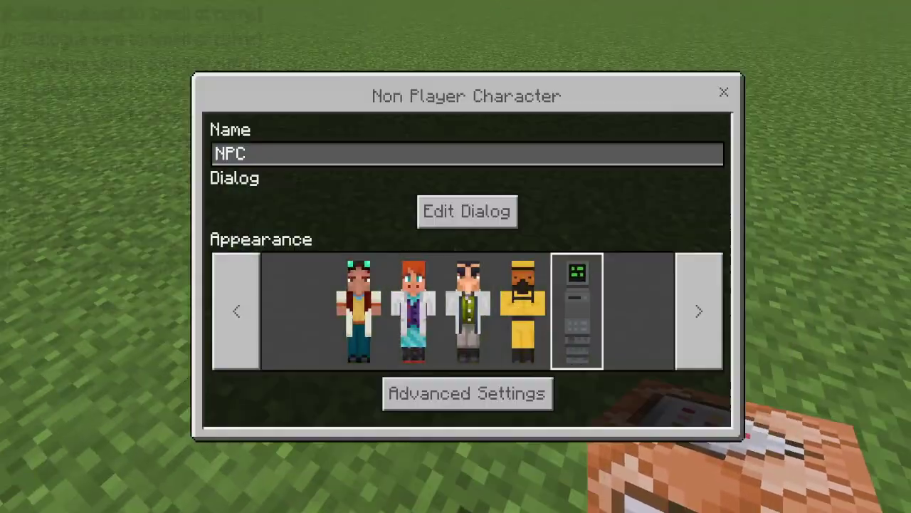
# Close the NPC window, move clear of it, and start a /gamerule command in the chat
pyautogui.press('Escape')
pyautogui.press('w')
pyautogui.press('/')
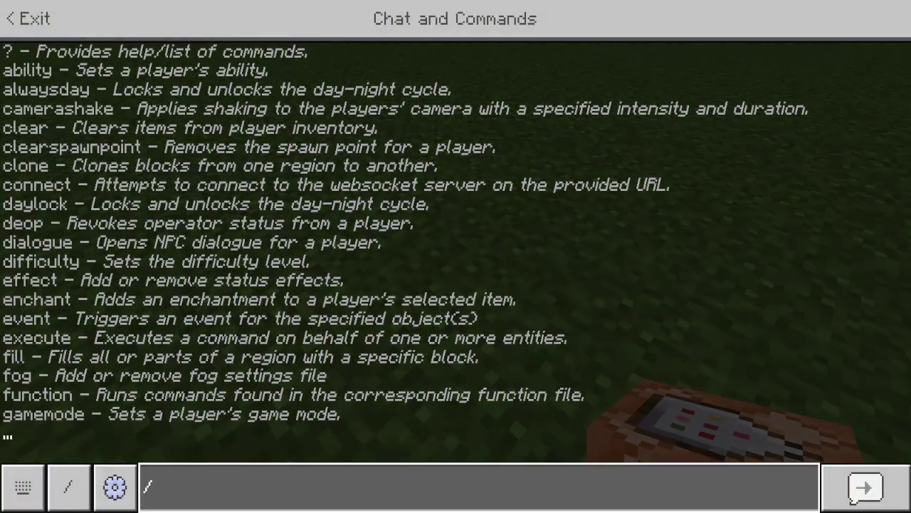
pyautogui.write('gamerule')
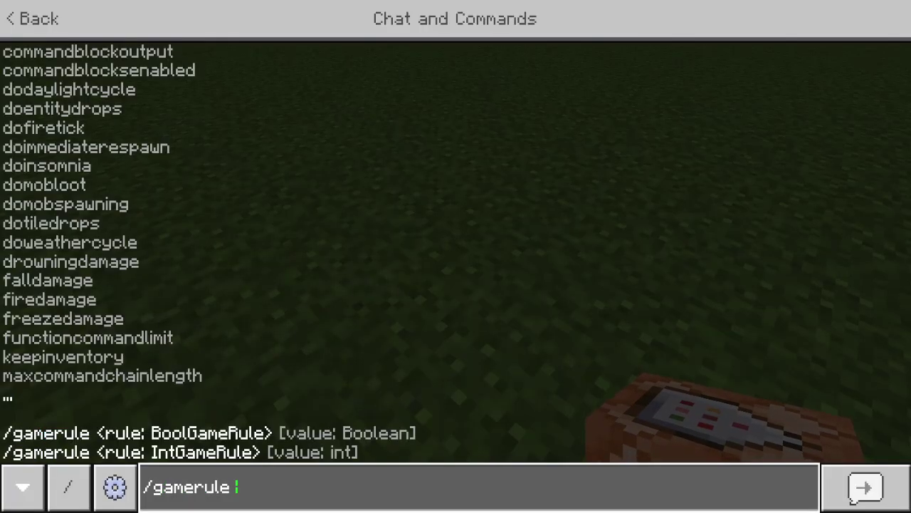
pyautogui.write(' com')
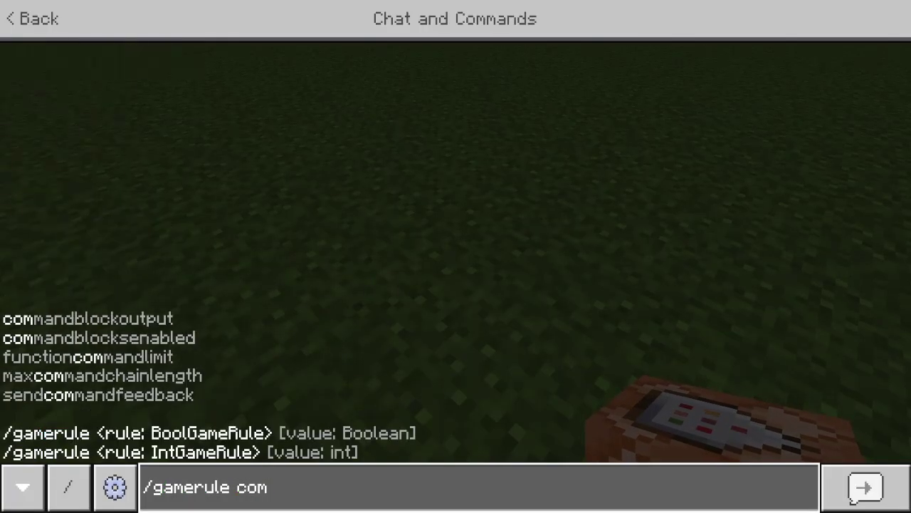
pyautogui.press('BackSpace')
pyautogui.press('BackSpace')
pyautogui.press('BackSpace')
pyautogui.write('command')
pyautogui.press('BackSpace')
pyautogui.press('BackSpace')
pyautogui.press('BackSpace')
pyautogui.press('BackSpace')
pyautogui.press('BackSpace')
pyautogui.press('BackSpace')
pyautogui.press('BackSpace')
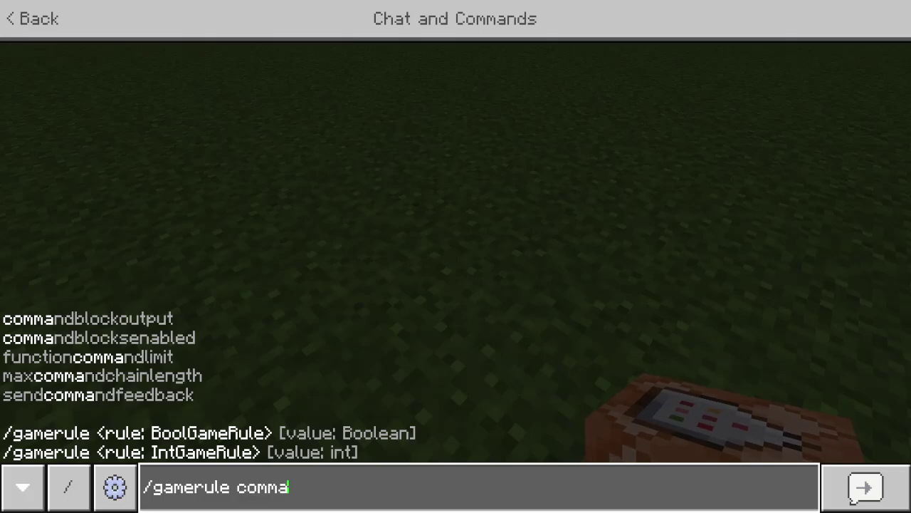
pyautogui.write('sne')
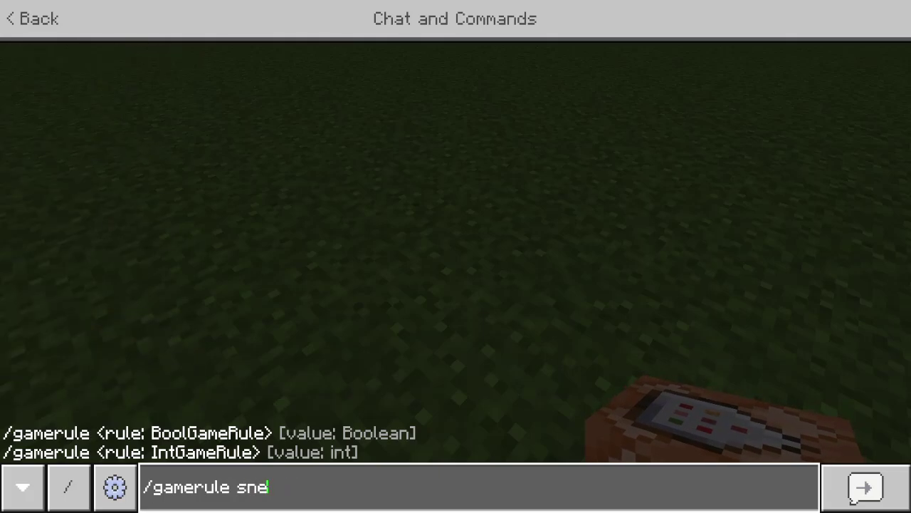
pyautogui.press('BackSpace')
pyautogui.press('BackSpace')
pyautogui.press('BackSpace')
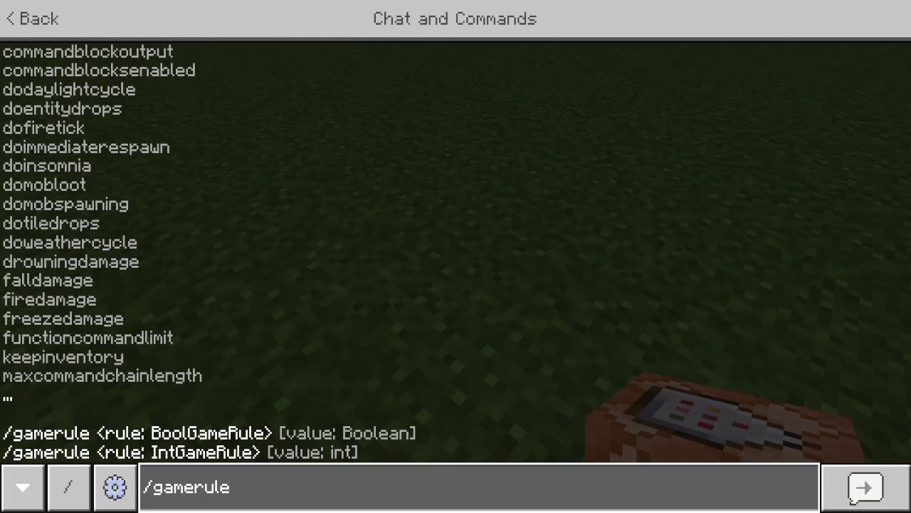
# Complete the game rule command as commandblocksenabled false and run it to disable command blocks
pyautogui.write('comand')
pyautogui.press('BackSpace')
pyautogui.press('BackSpace')
pyautogui.press('Tab')
pyautogui.press('Tab')
pyautogui.press('Tab')
pyautogui.press('Tab')
pyautogui.press('Tab')
pyautogui.press('Tab')
pyautogui.press('Tab')
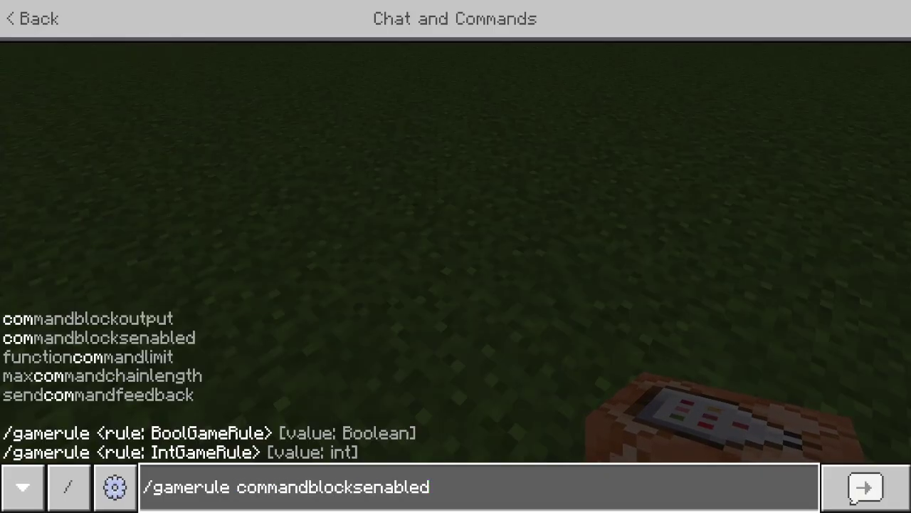
pyautogui.press('Tab')
pyautogui.press('Return')
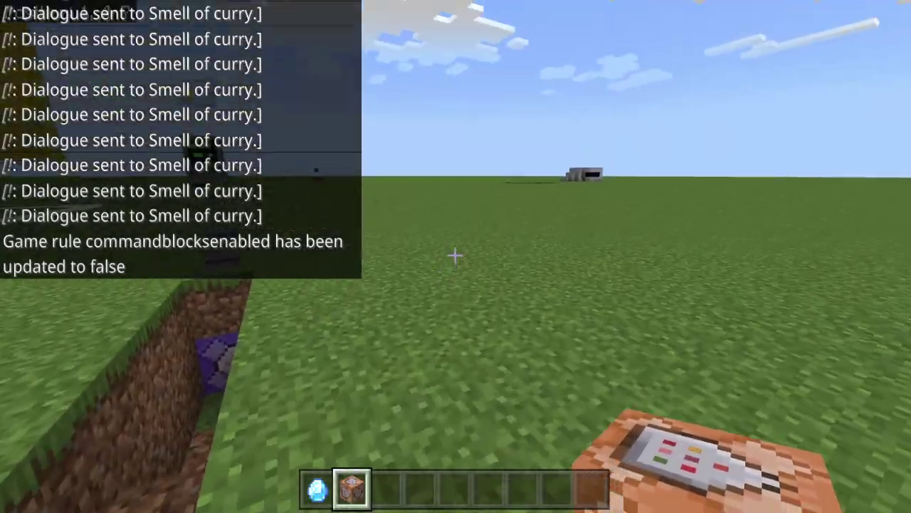